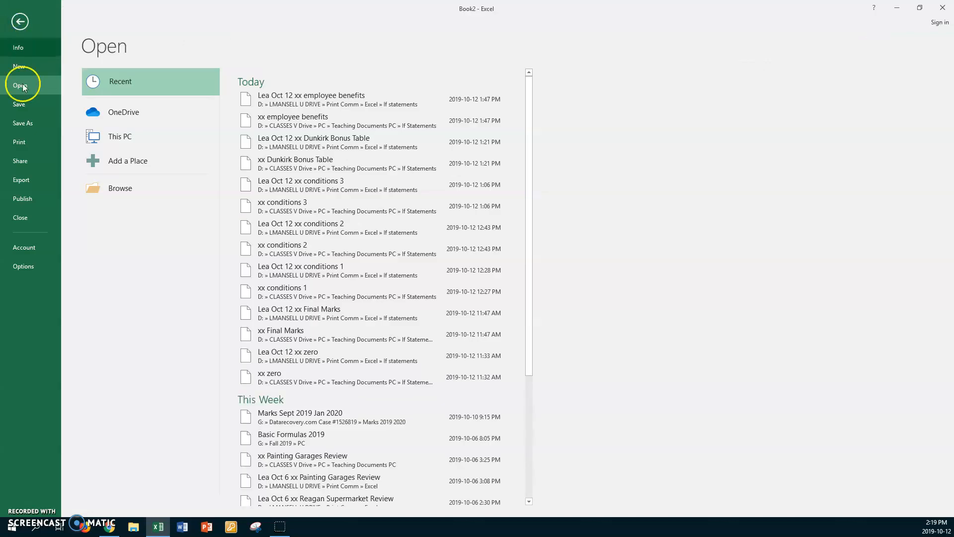
Open the "xx sales force" workbook from the CLASSES V Drive folder PC > Teaching Documents PC > If Statements
{"action": "left_click", "coordinate": [122, 187]}
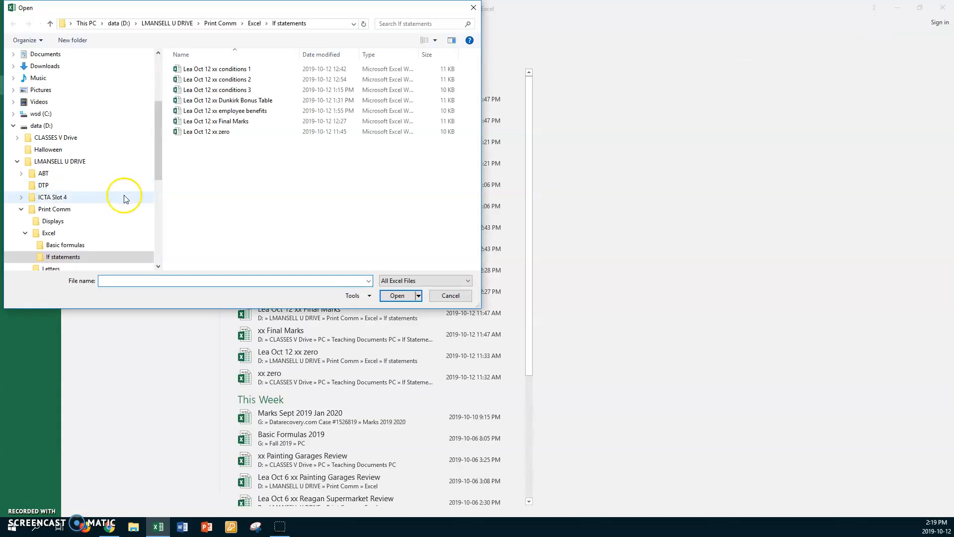
{"action": "left_click", "coordinate": [60, 139]}
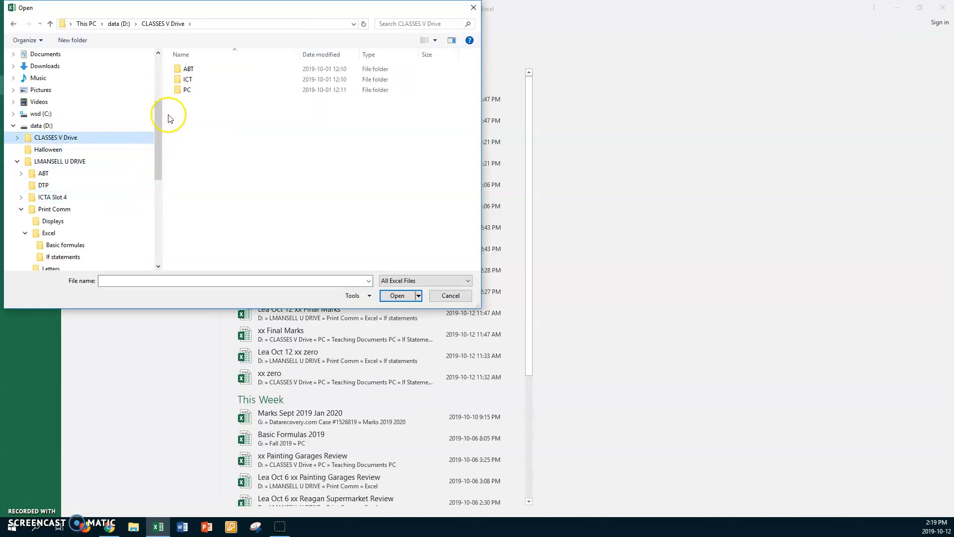
{"action": "double_click", "coordinate": [185, 90]}
{"action": "double_click", "coordinate": [183, 70]}
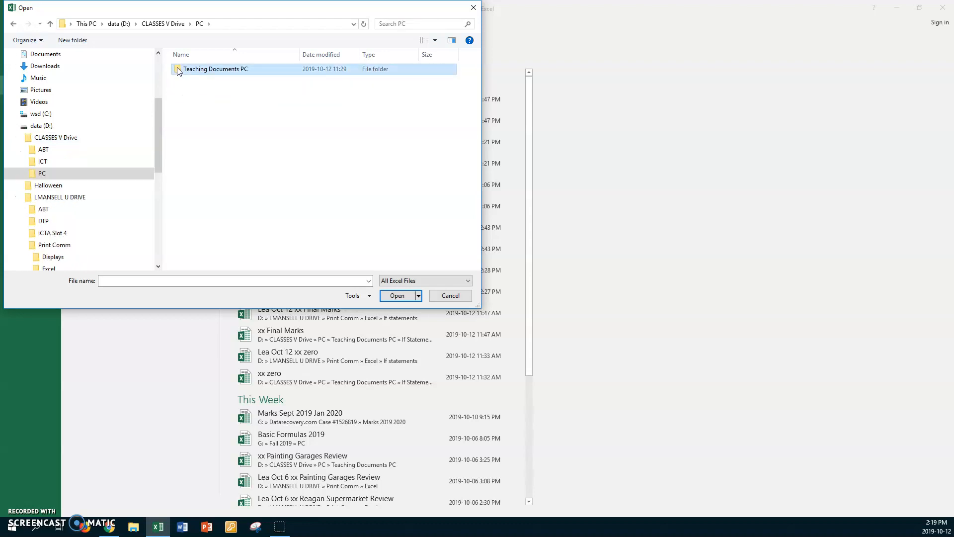
{"action": "left_click", "coordinate": [180, 80]}
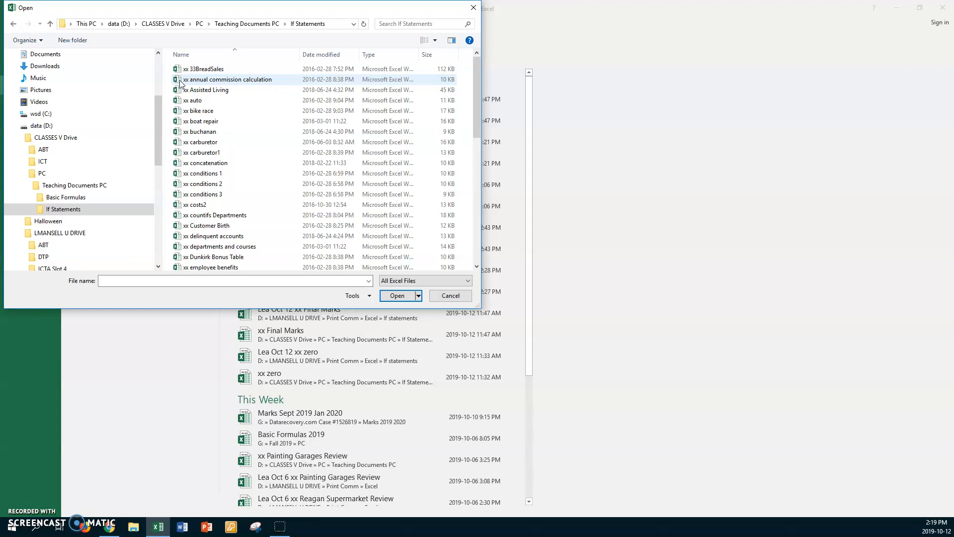
{"action": "scroll", "coordinate": [231, 161], "scroll_direction": "down", "scroll_amount": 10}
{"action": "scroll", "coordinate": [234, 167], "scroll_direction": "down", "scroll_amount": 3}
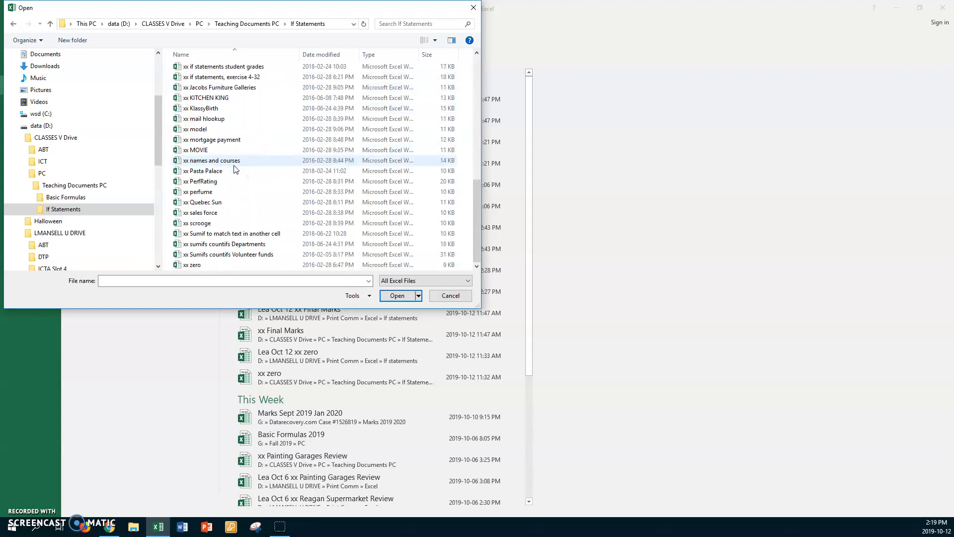
{"action": "double_click", "coordinate": [184, 212]}
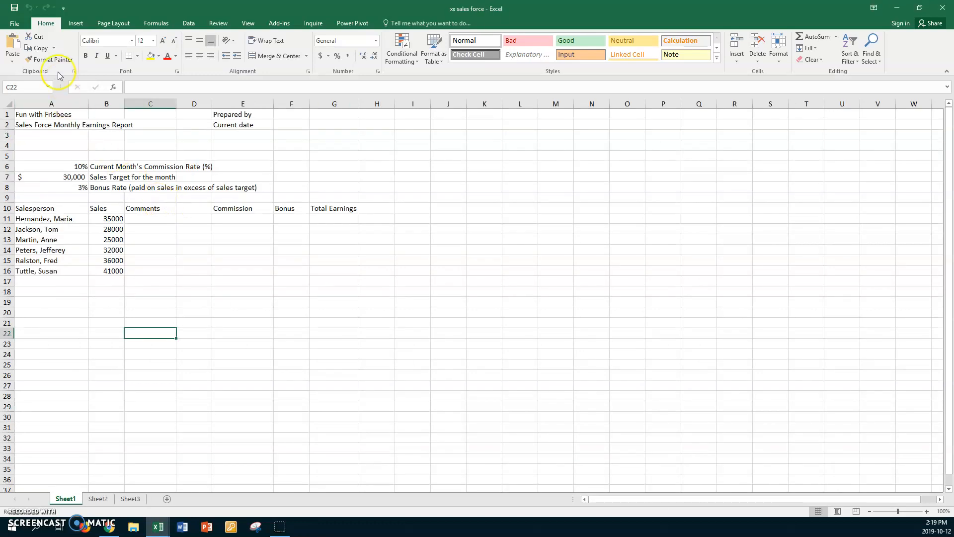
Save a copy in the U drive's Print Comm > Excel > If statements folder, prefixing the file name with the preparer's first name and "Oct 12"
{"action": "left_click", "coordinate": [16, 25]}
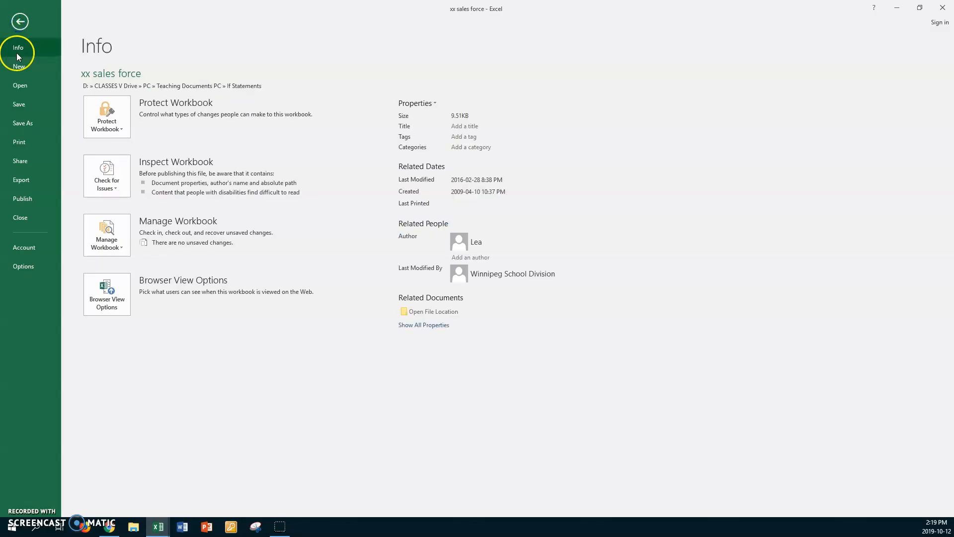
{"action": "left_click", "coordinate": [20, 122]}
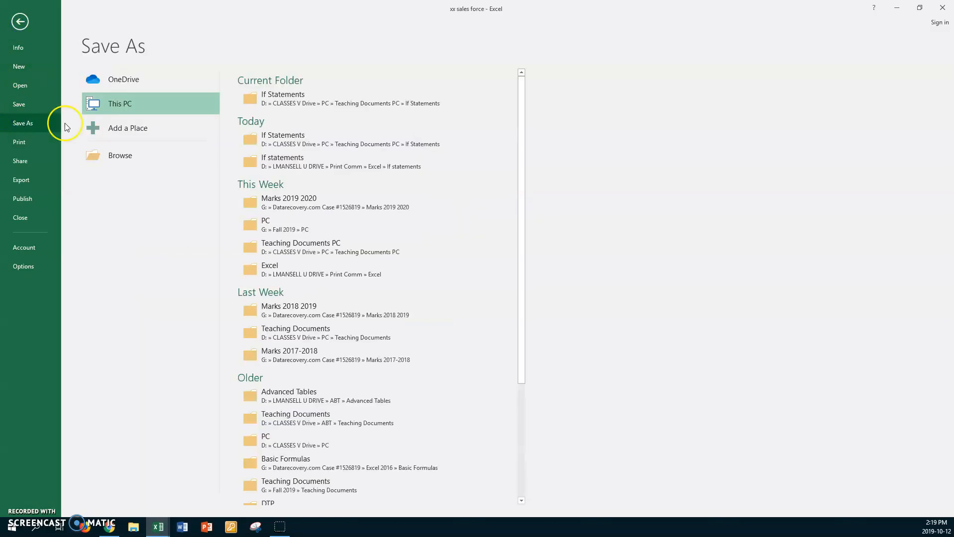
{"action": "left_click", "coordinate": [120, 157]}
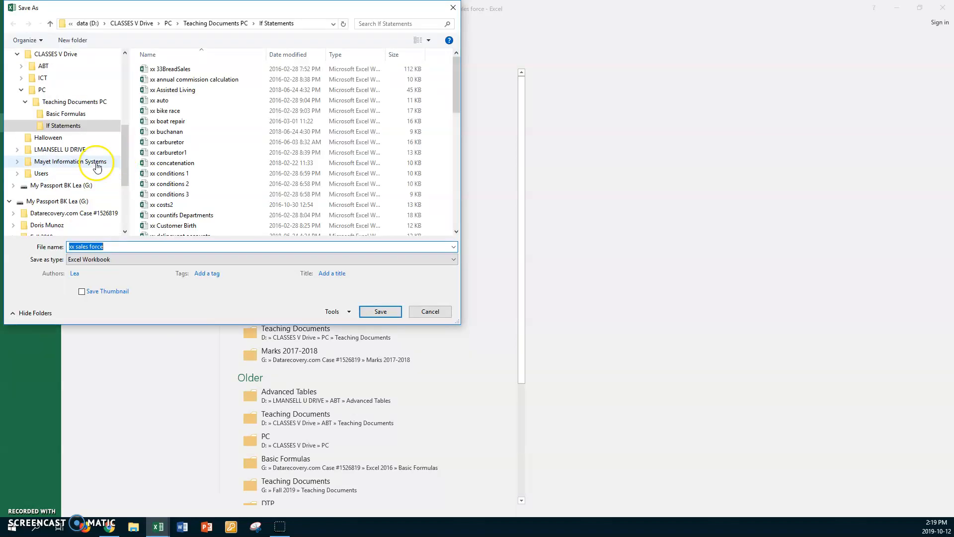
{"action": "left_click", "coordinate": [75, 149]}
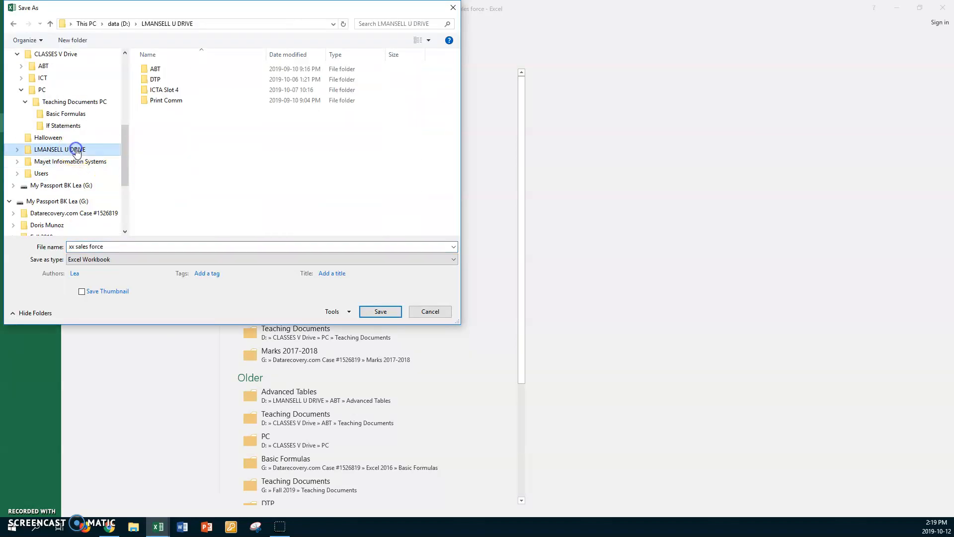
{"action": "double_click", "coordinate": [145, 101]}
{"action": "double_click", "coordinate": [144, 78]}
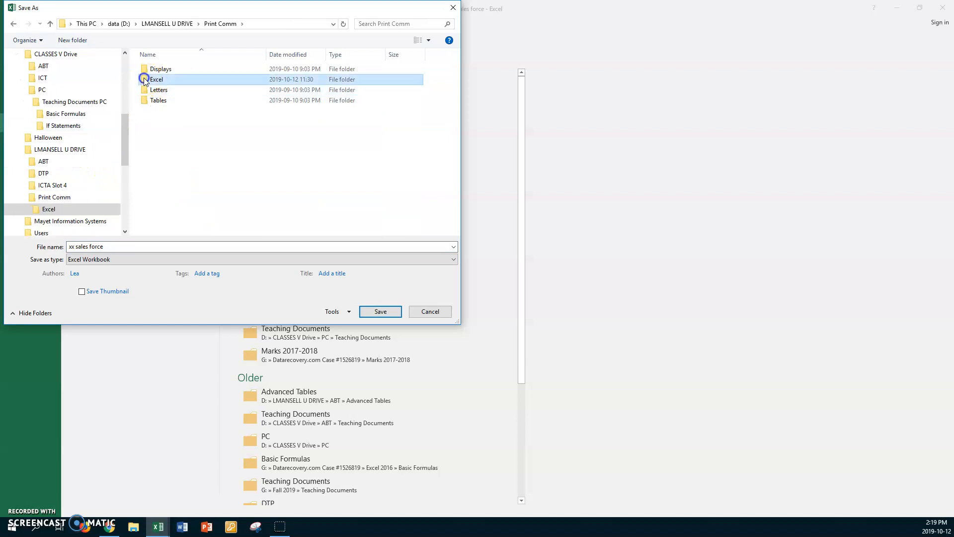
{"action": "left_click", "coordinate": [145, 79]}
{"action": "double_click", "coordinate": [144, 80]}
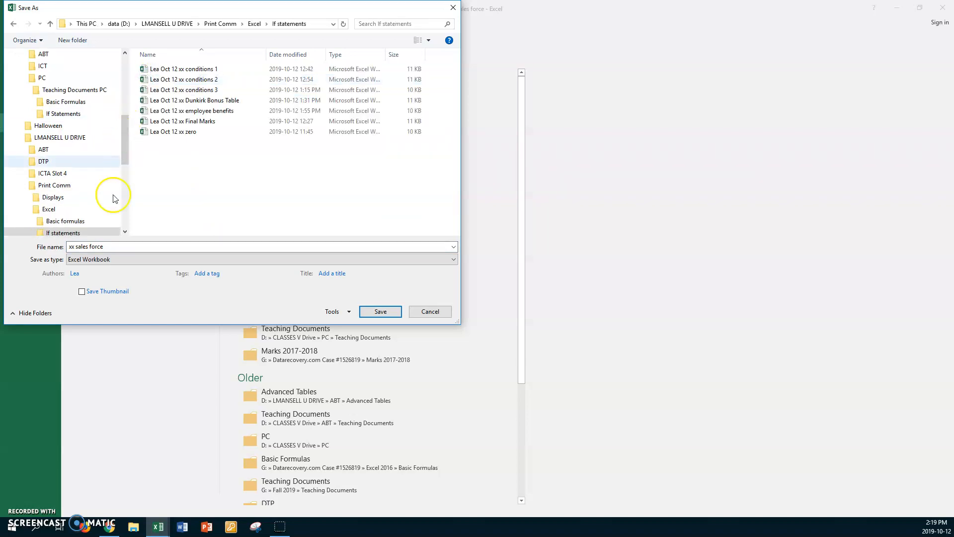
{"action": "left_click", "coordinate": [116, 246]}
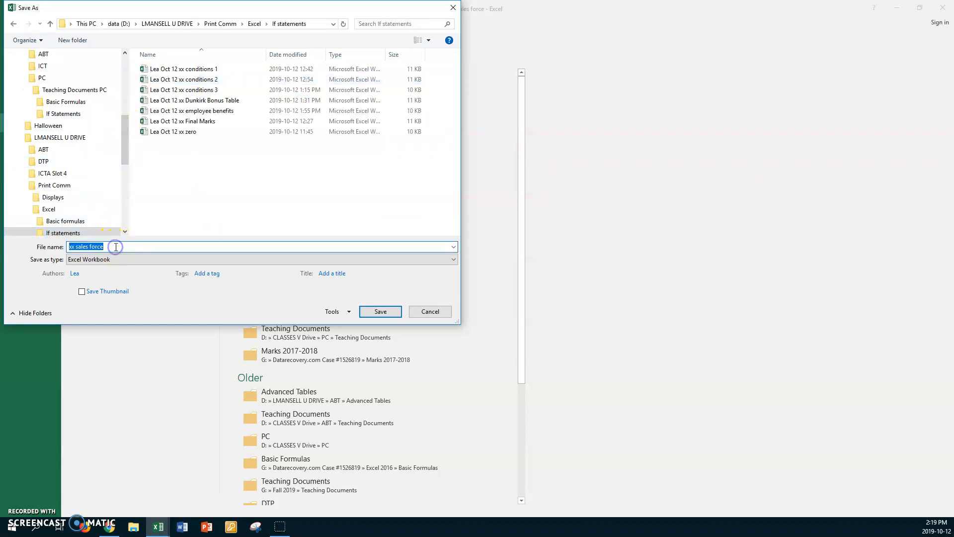
{"action": "key", "text": "Home"}
{"action": "type", "text": "Lea Oct 12"}
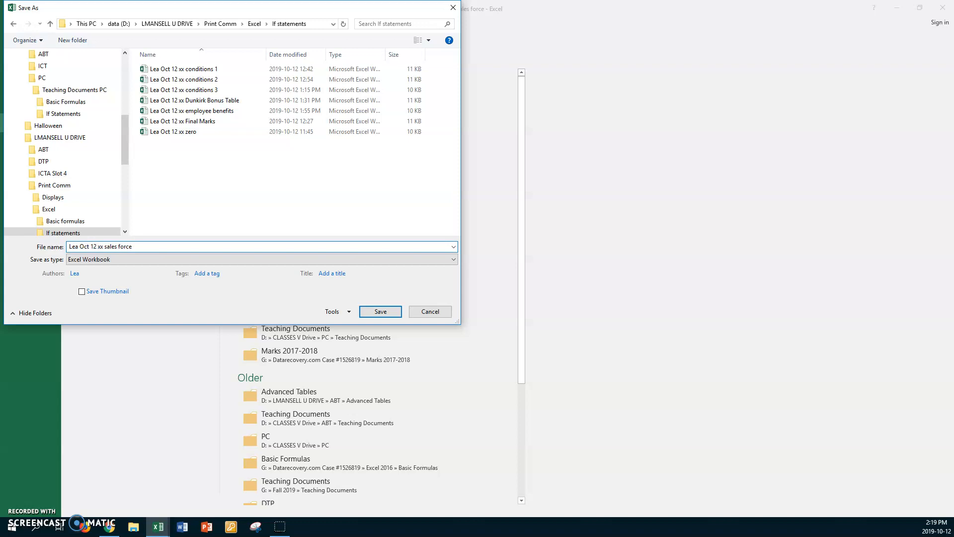
{"action": "left_click", "coordinate": [379, 311]}
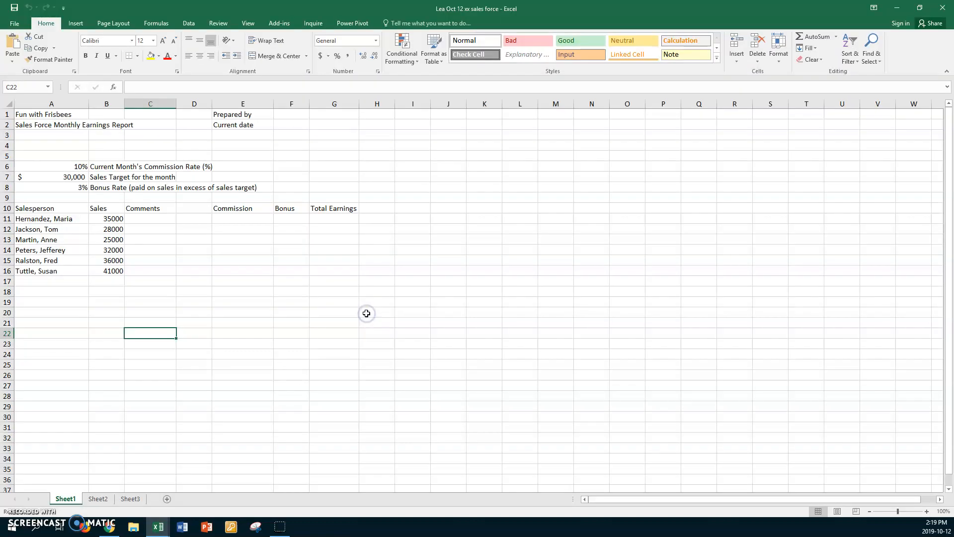
Set the worksheet to a custom zoom magnification of 150%
{"action": "left_click", "coordinate": [244, 23]}
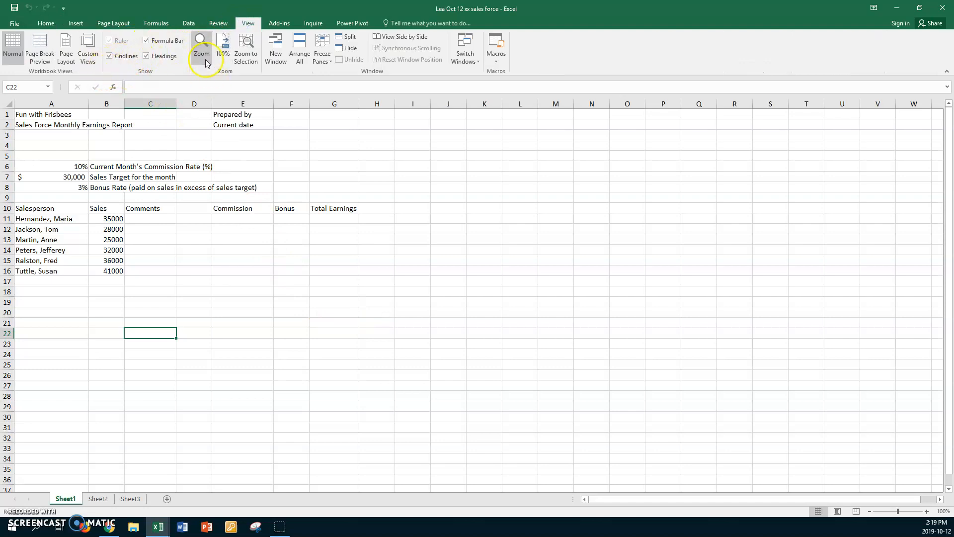
{"action": "left_click", "coordinate": [208, 64]}
{"action": "left_click", "coordinate": [239, 275]}
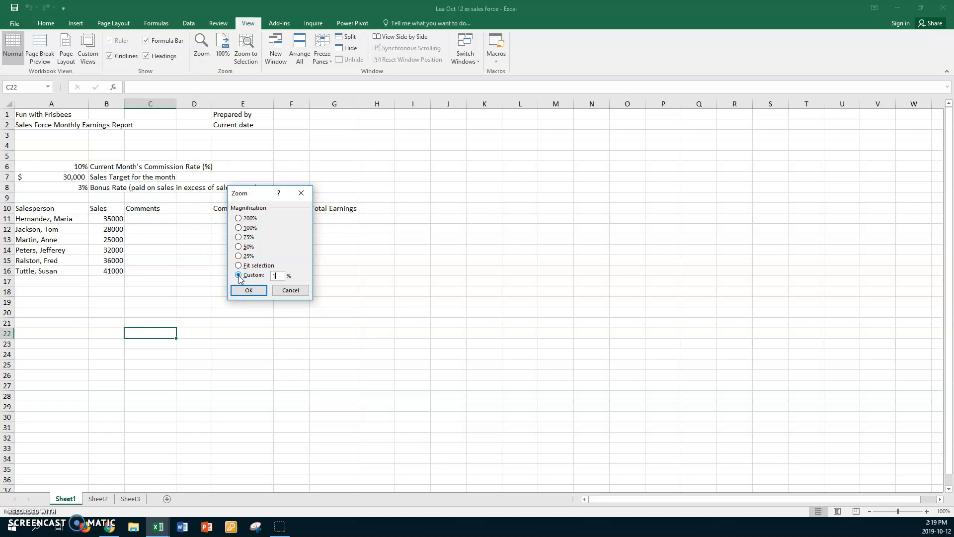
{"action": "key", "text": "Return"}
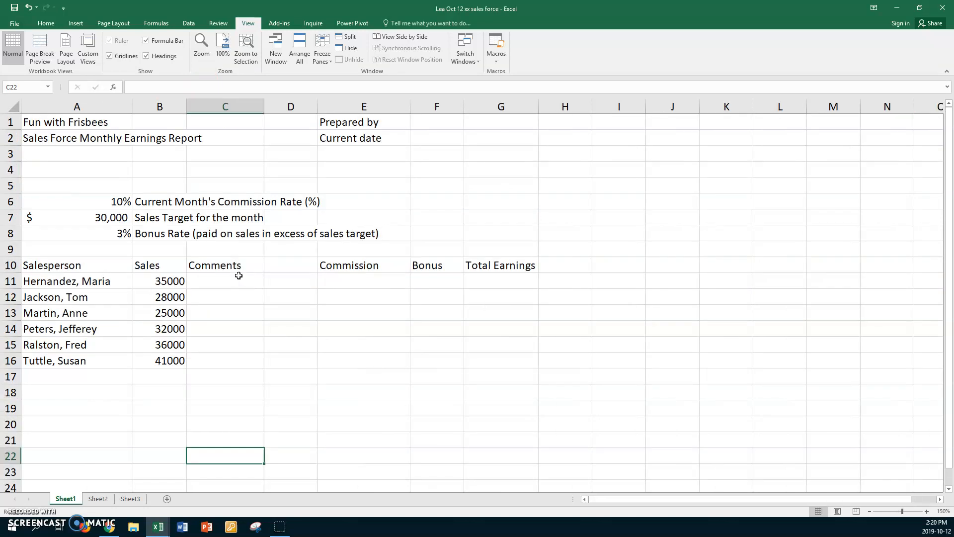
Enter the formula =TODAY() in cell F2 beside the Current date label
{"action": "left_click", "coordinate": [449, 142]}
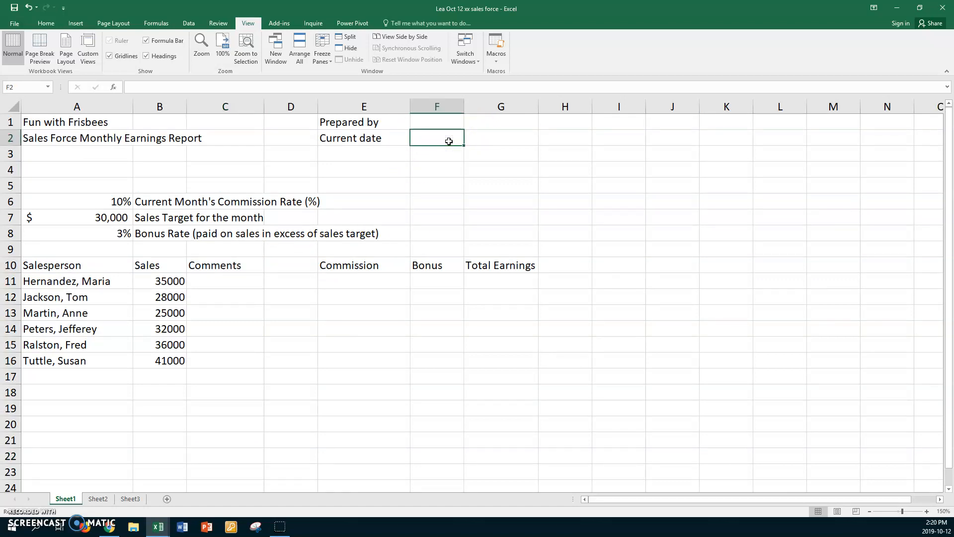
{"action": "type", "text": "="}
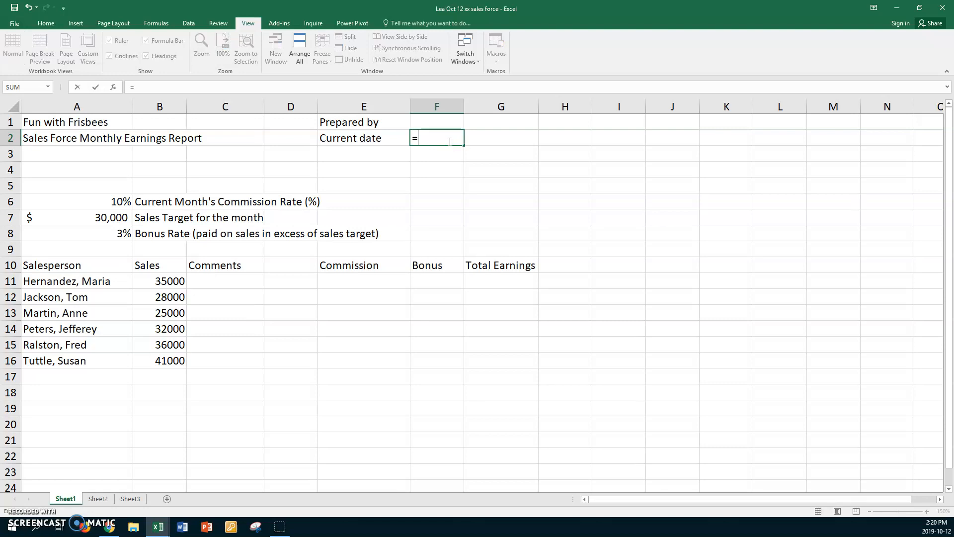
{"action": "type", "text": "today"}
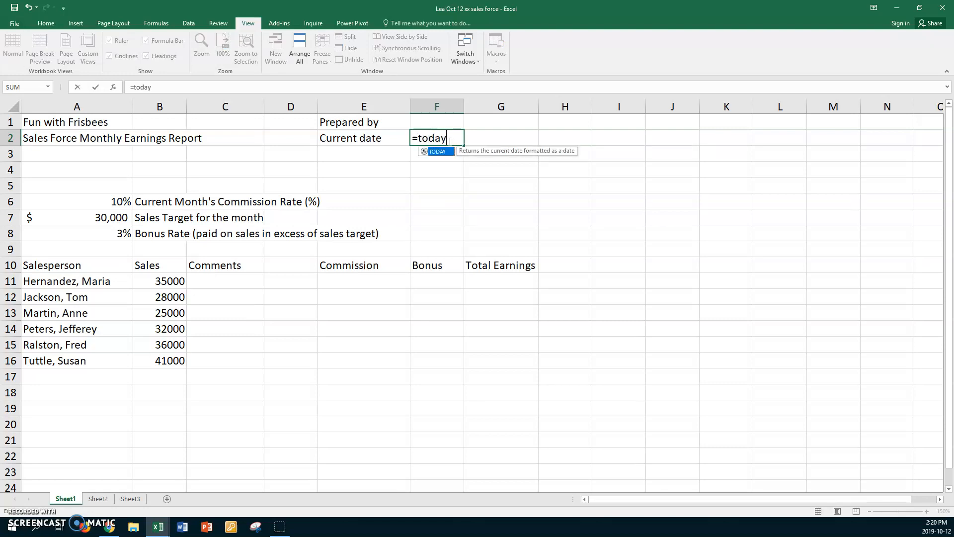
{"action": "type", "text": "()"}
{"action": "key", "text": "Return"}
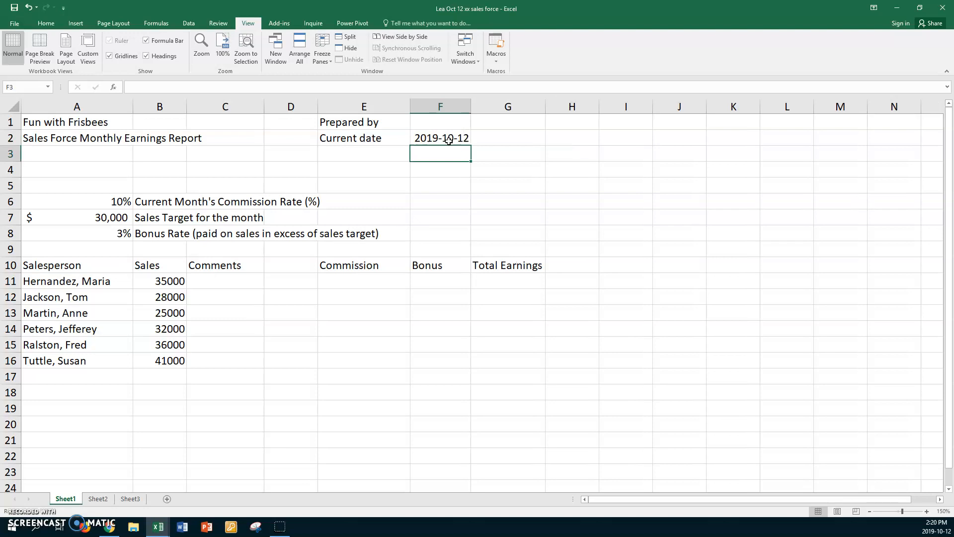
Enter the NOW function in cell G2 to give the current date and time
{"action": "left_click", "coordinate": [496, 135]}
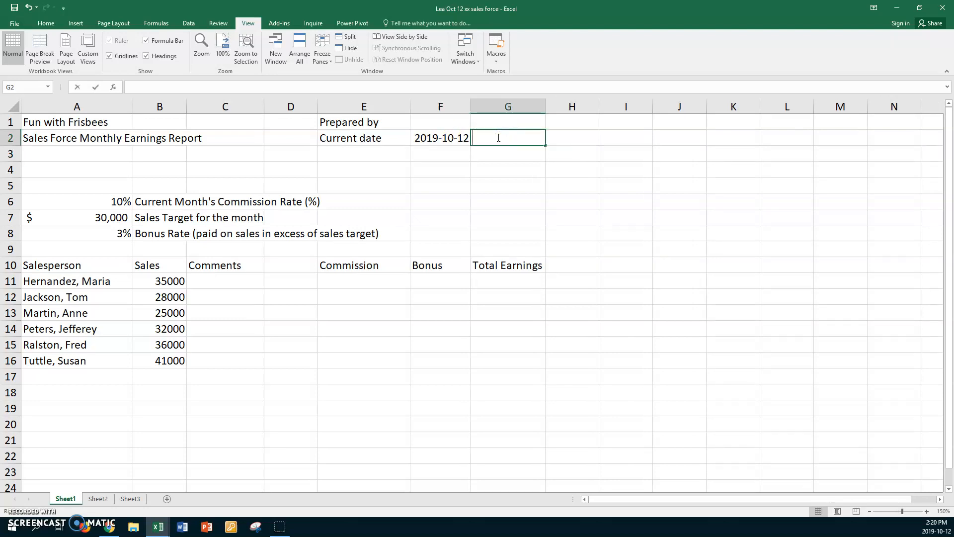
{"action": "type", "text": "=m"}
{"action": "key", "text": "BackSpace"}
{"action": "type", "text": "now("}
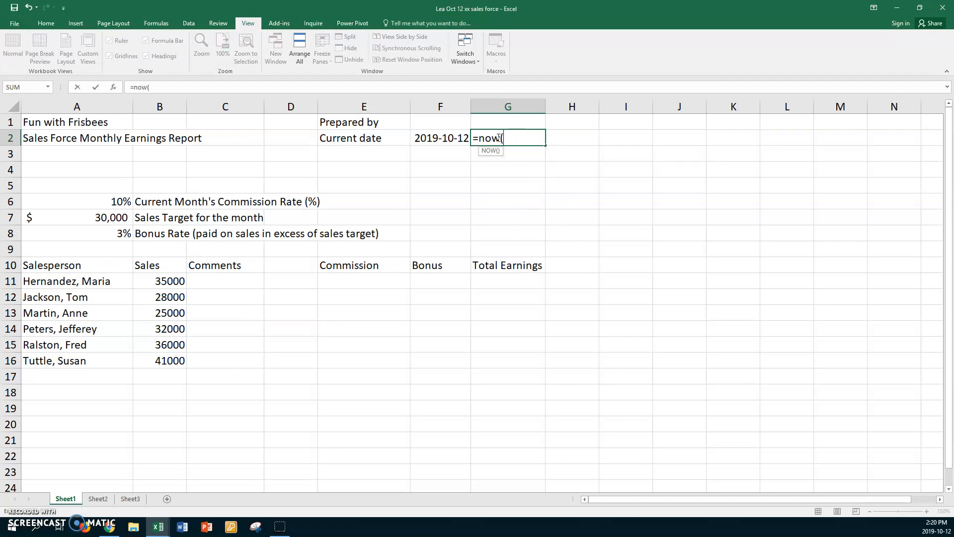
{"action": "key", "text": "Return"}
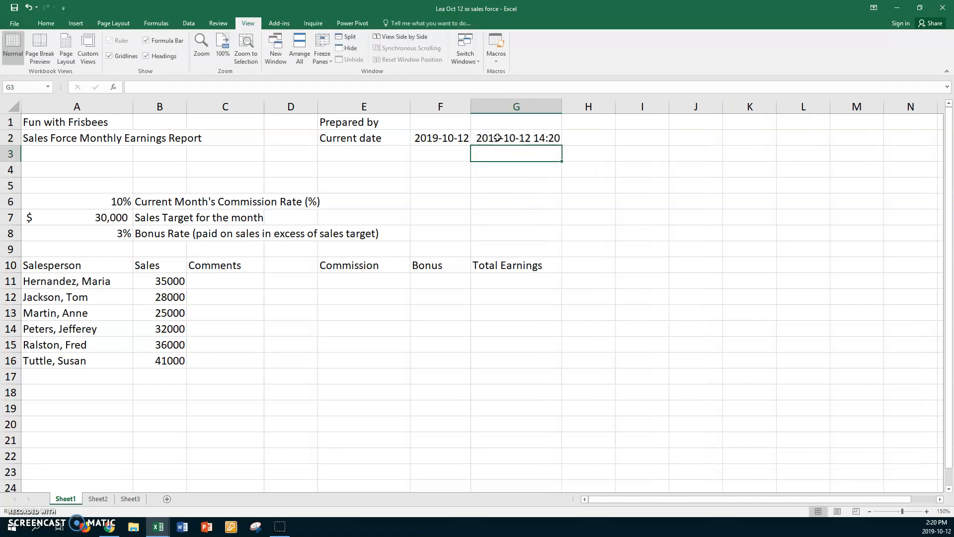
Insert the current date, 2019-10-12, as a fixed value in cell H2
{"action": "left_click", "coordinate": [584, 137]}
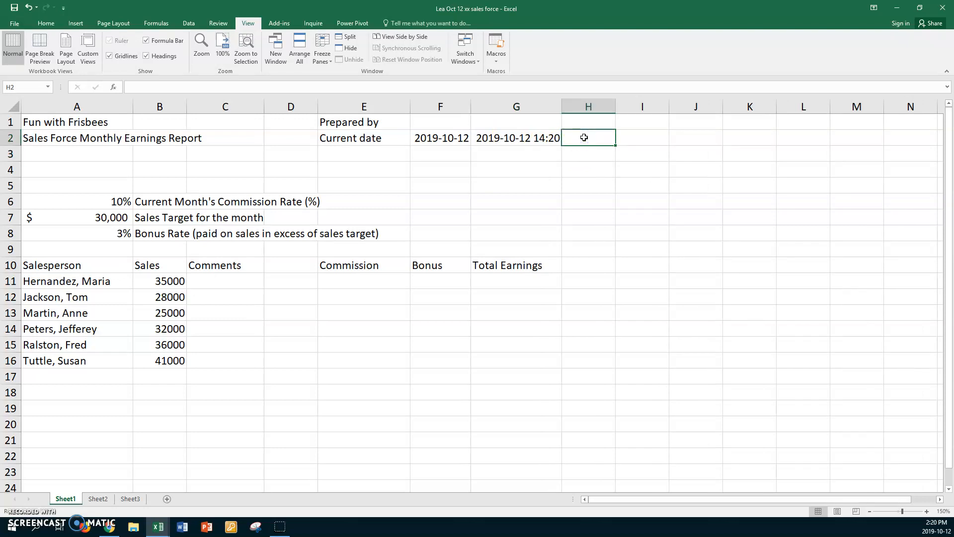
{"action": "key", "text": "ctrl+semicolon"}
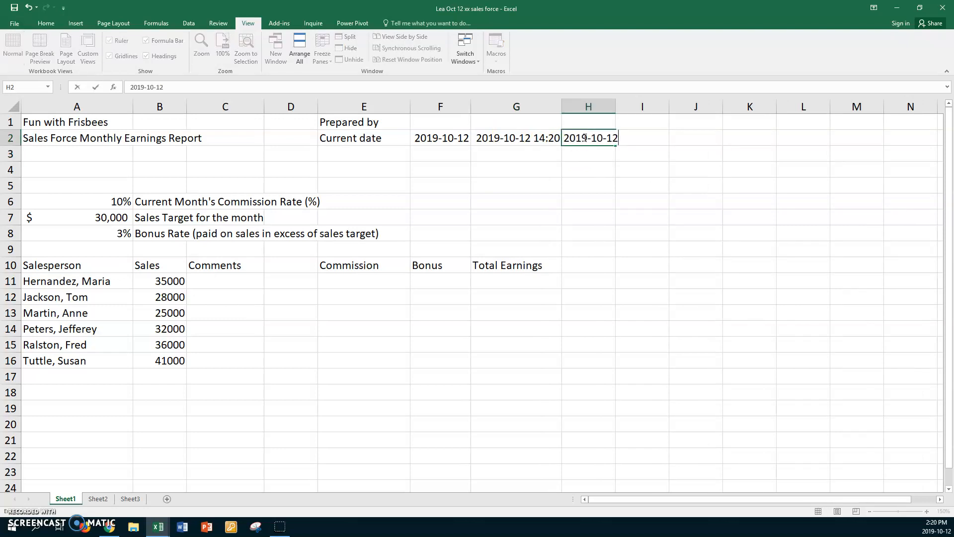
{"action": "key", "text": "Return"}
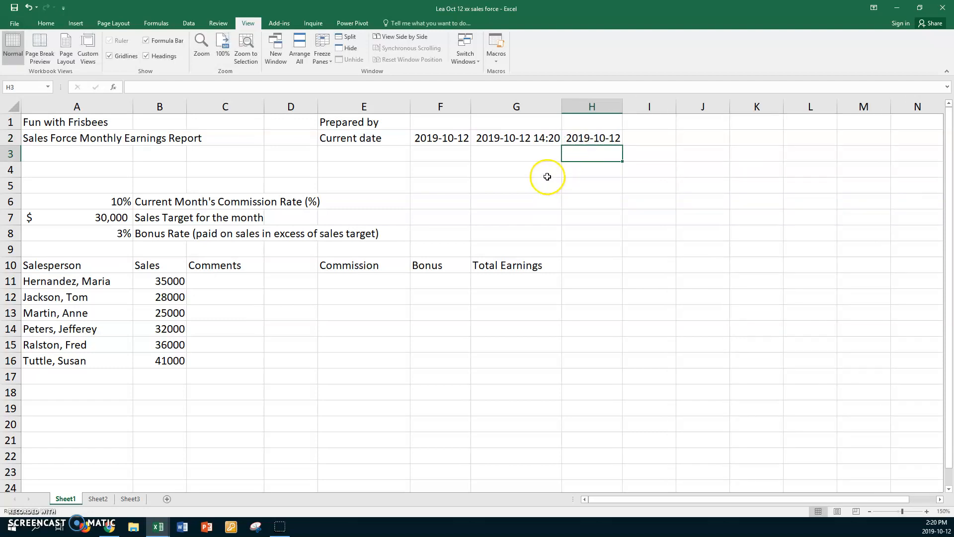
{"action": "left_click", "coordinate": [527, 155]}
{"action": "left_click", "coordinate": [440, 153]}
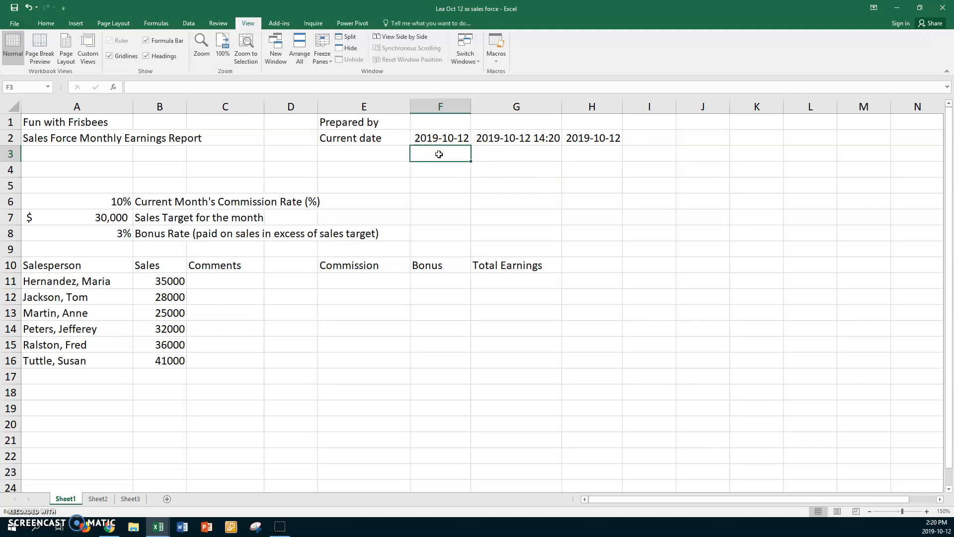
{"action": "left_click", "coordinate": [61, 200]}
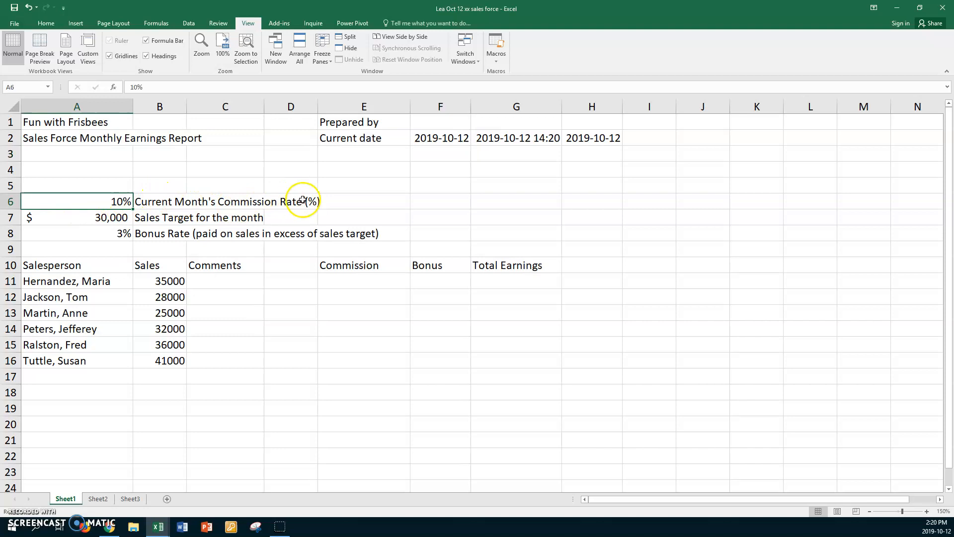
{"action": "left_click", "coordinate": [76, 218]}
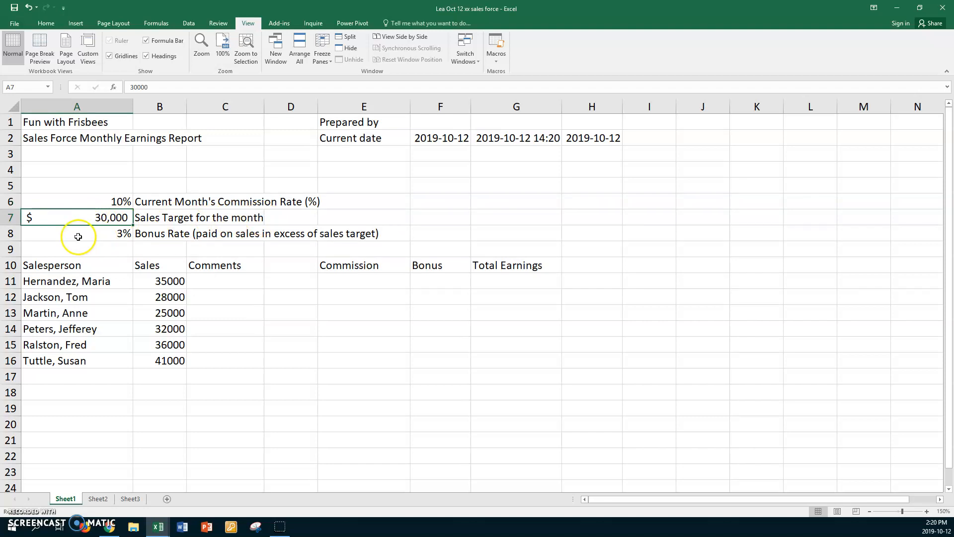
{"action": "left_click", "coordinate": [78, 236]}
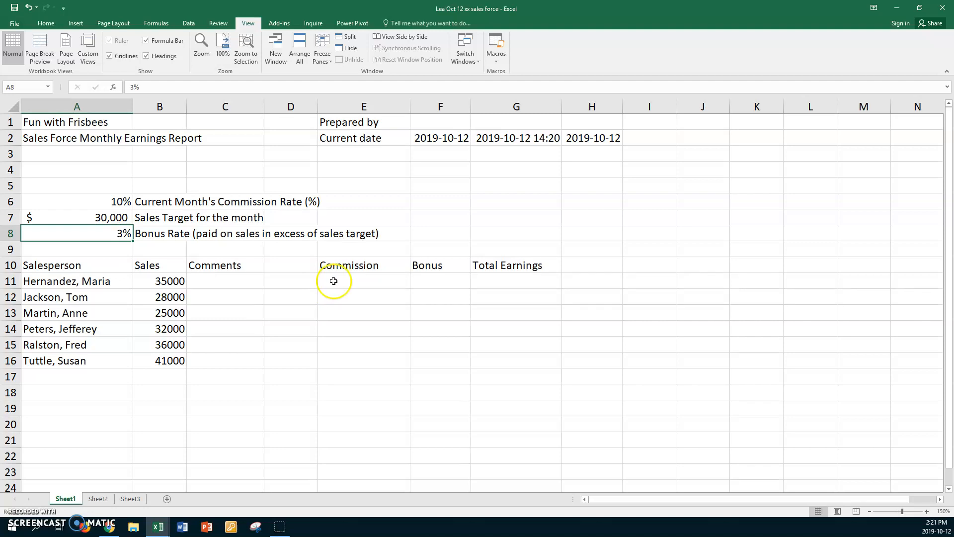
Enter the commission formula =$A$6*B11 in cell E11 and copy it down through E16
{"action": "left_click", "coordinate": [353, 286]}
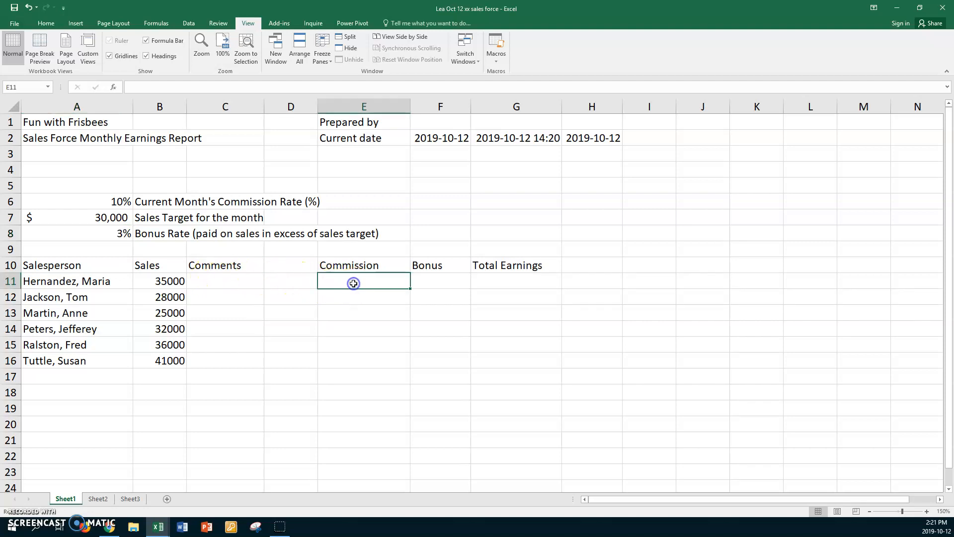
{"action": "type", "text": "="}
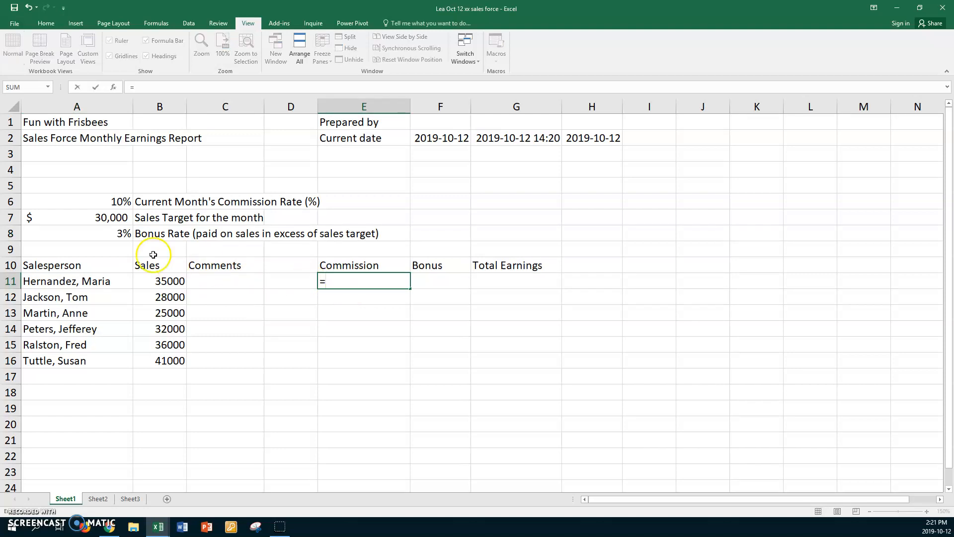
{"action": "left_click", "coordinate": [94, 203]}
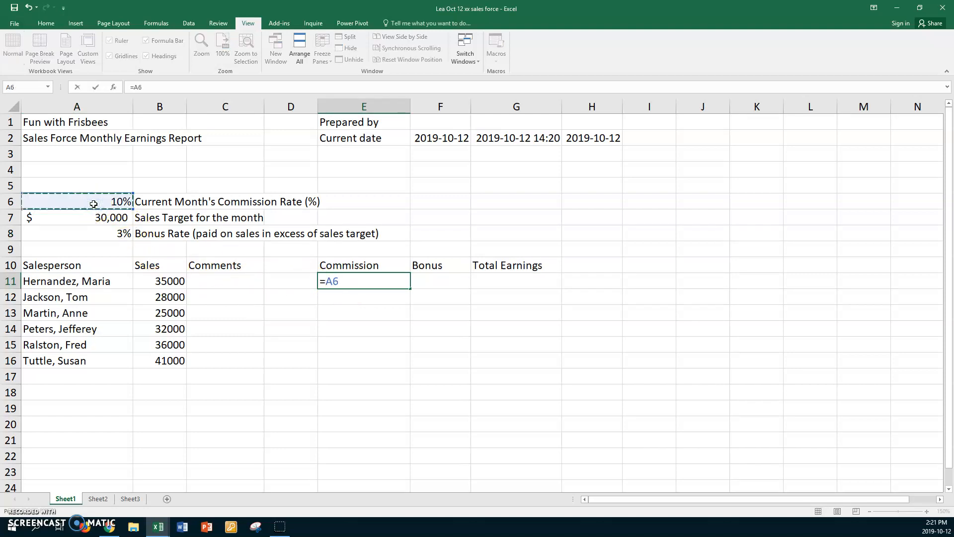
{"action": "key", "text": "F4"}
{"action": "type", "text": "*"}
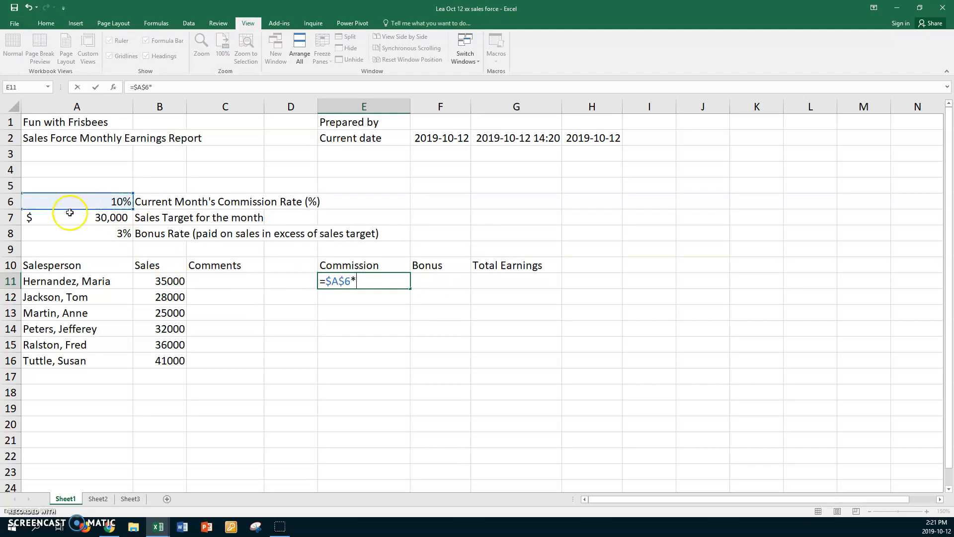
{"action": "left_click", "coordinate": [157, 281]}
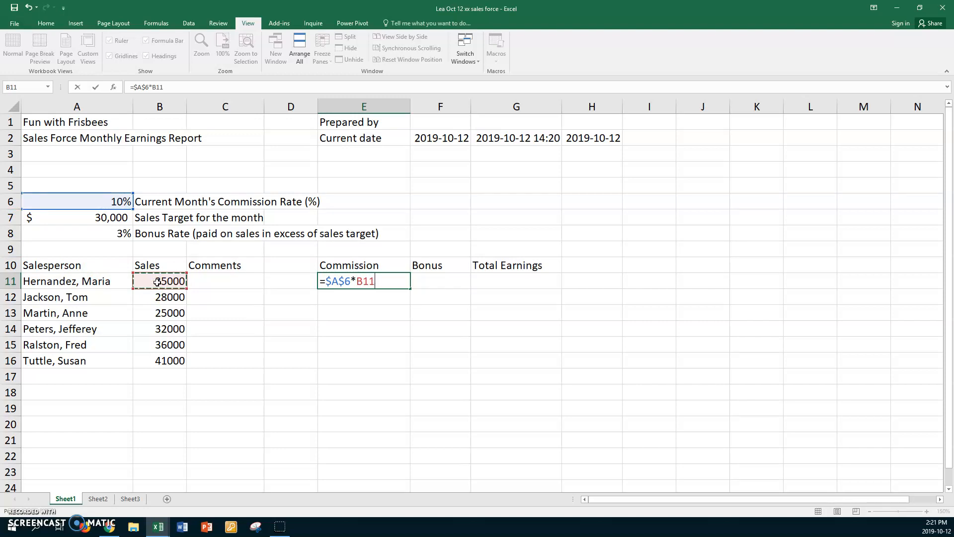
{"action": "key", "text": "Return"}
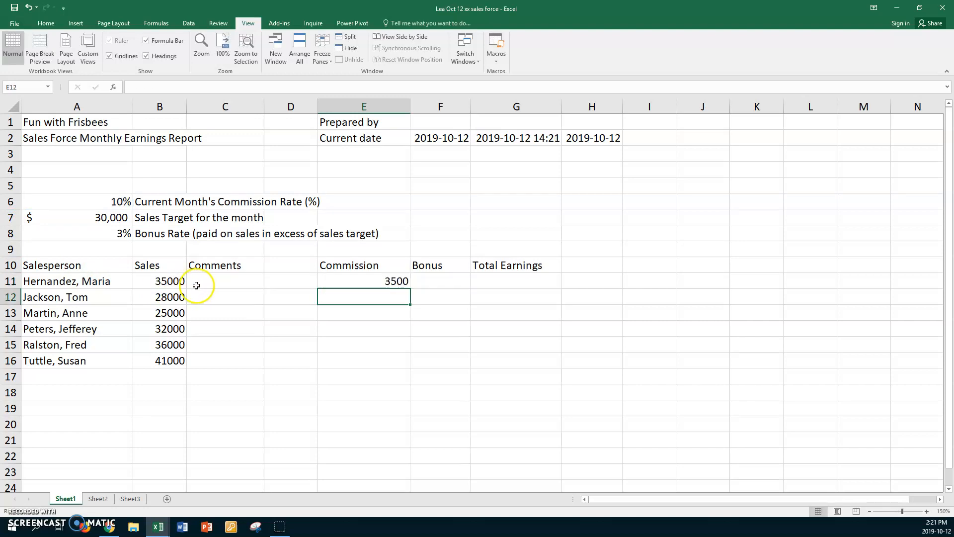
{"action": "left_click", "coordinate": [346, 282]}
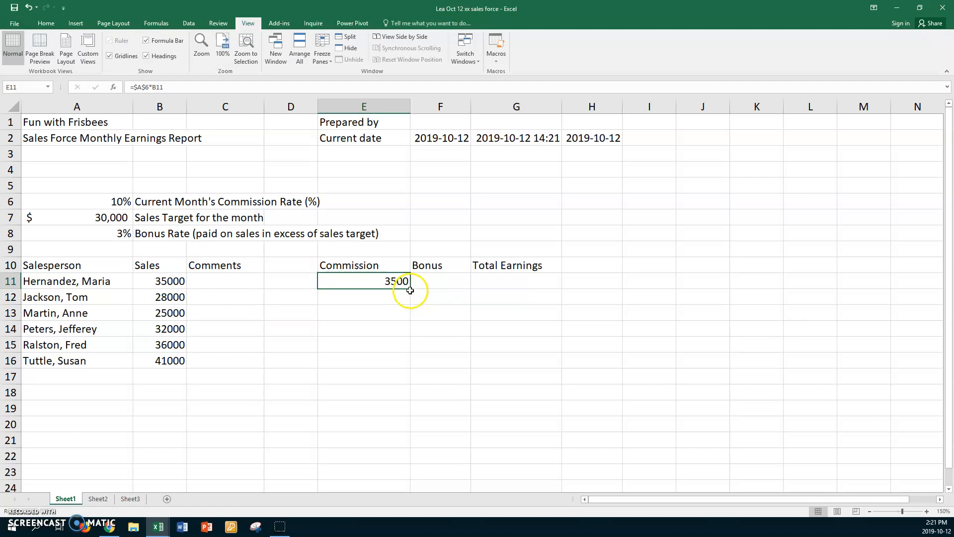
{"action": "left_click_drag", "start_coordinate": [410, 288], "coordinate": [396, 365]}
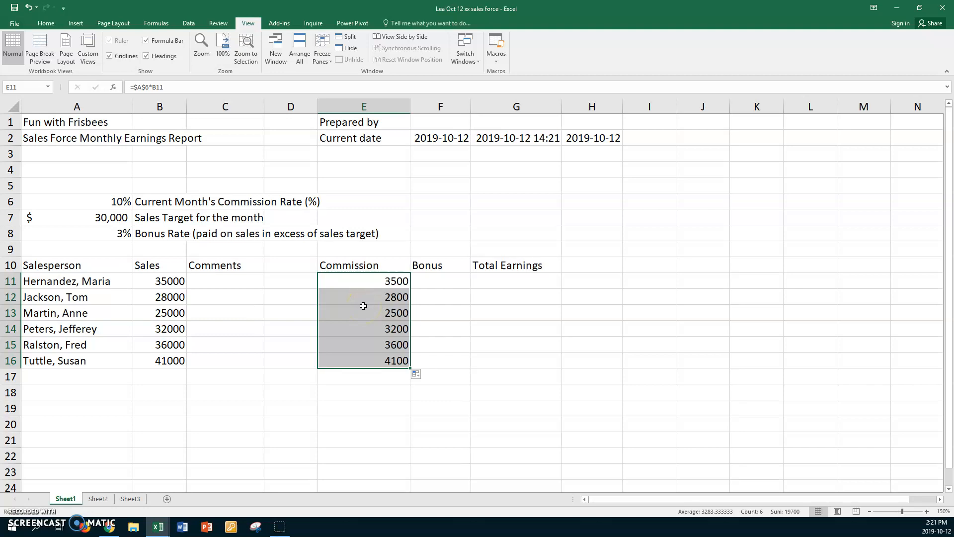
Draft the bonus formula =(B11-$A$7)*$A$8 in cell F11
{"action": "left_click", "coordinate": [458, 278]}
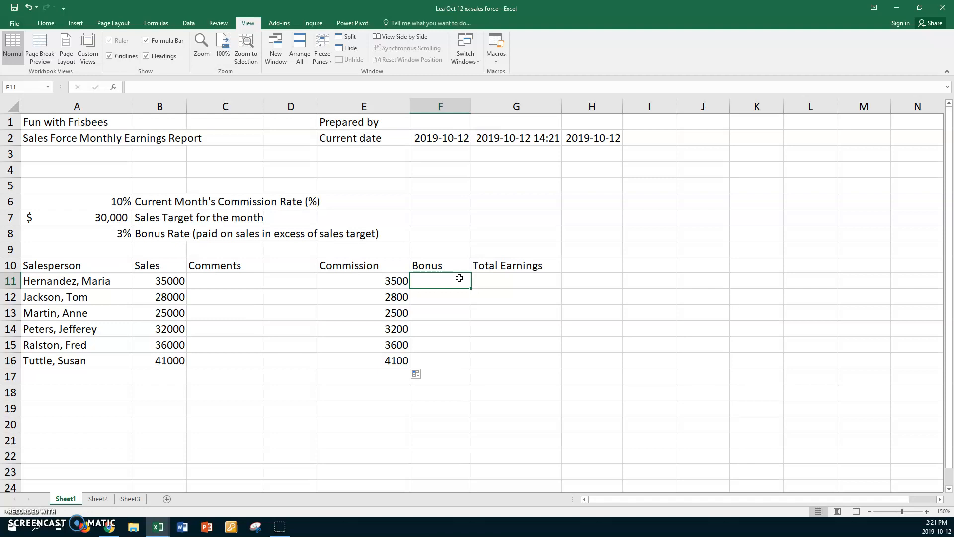
{"action": "type", "text": "=("}
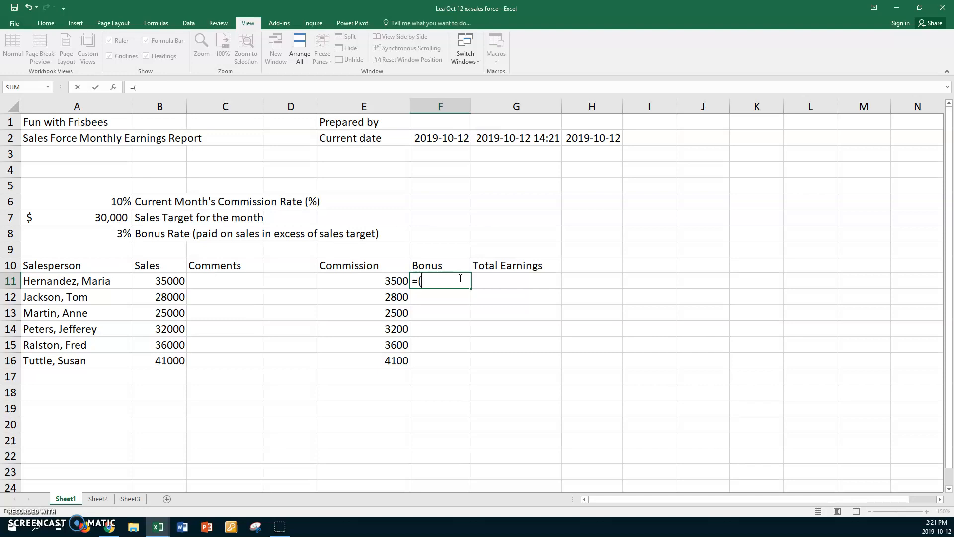
{"action": "left_click", "coordinate": [171, 280]}
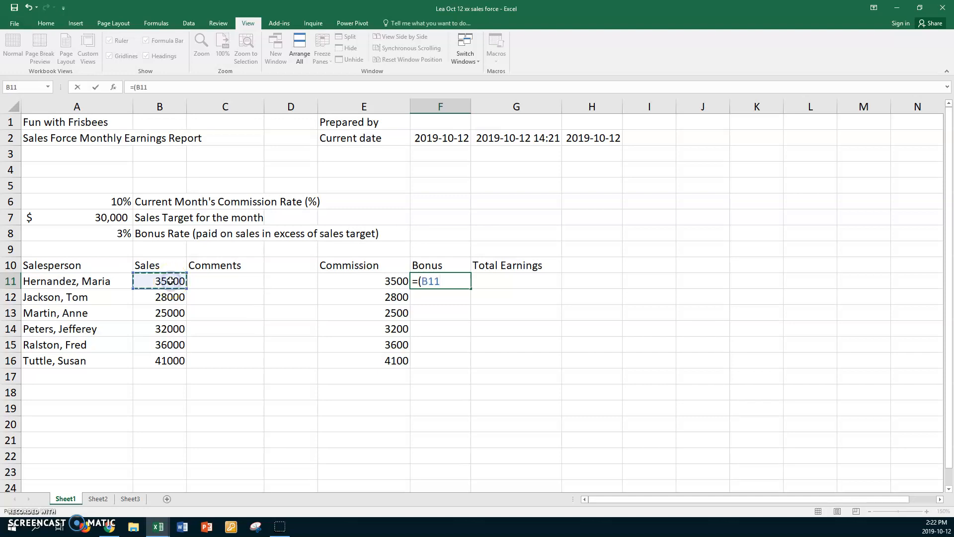
{"action": "type", "text": "-"}
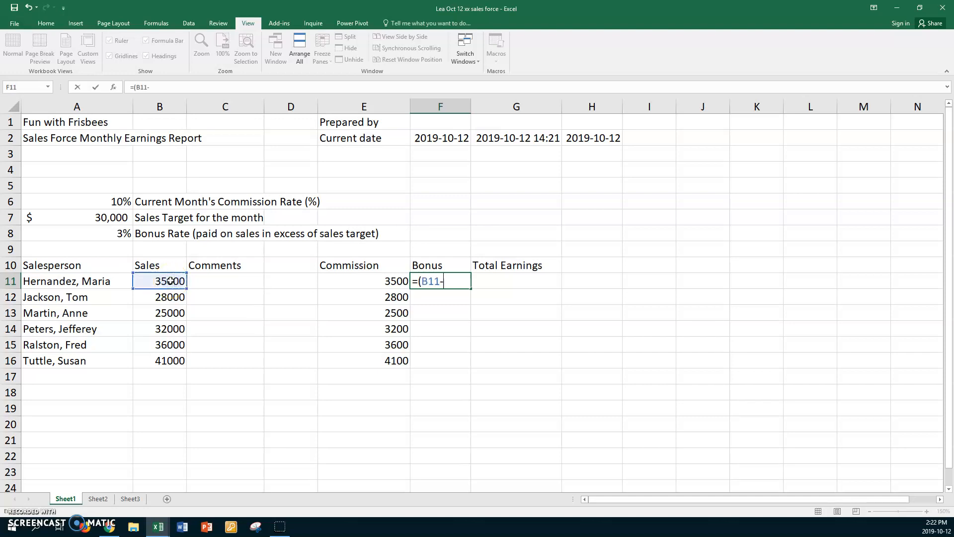
{"action": "left_click", "coordinate": [119, 218]}
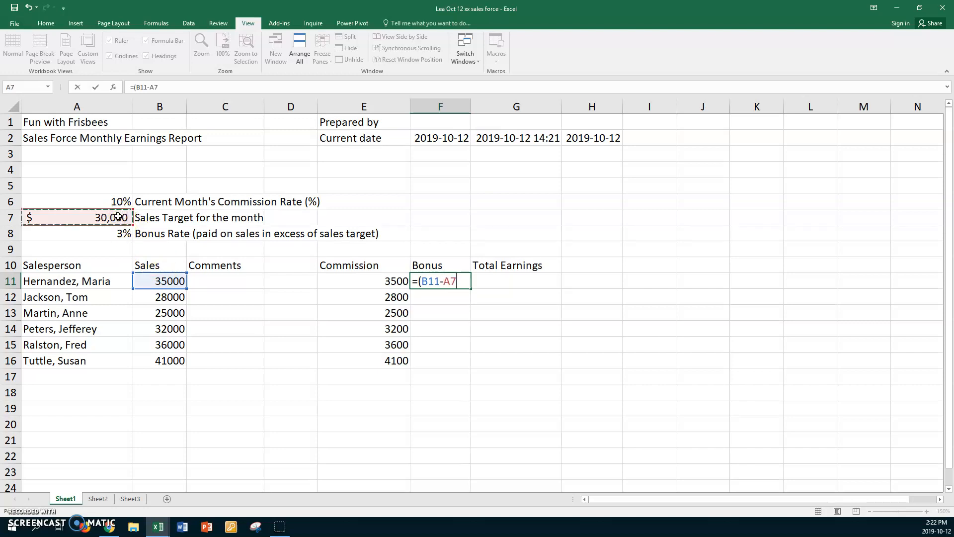
{"action": "key", "text": "F4"}
{"action": "type", "text": ")*"}
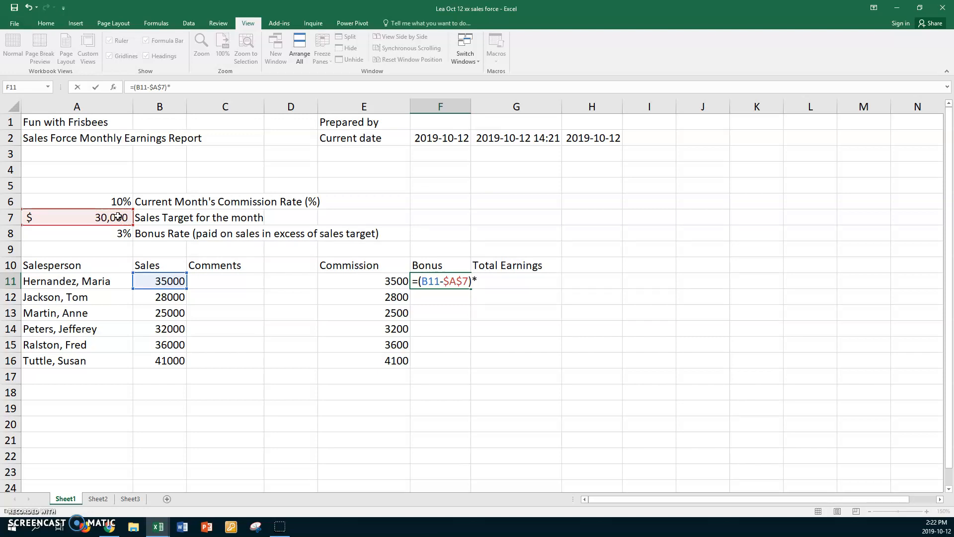
{"action": "left_click", "coordinate": [89, 232]}
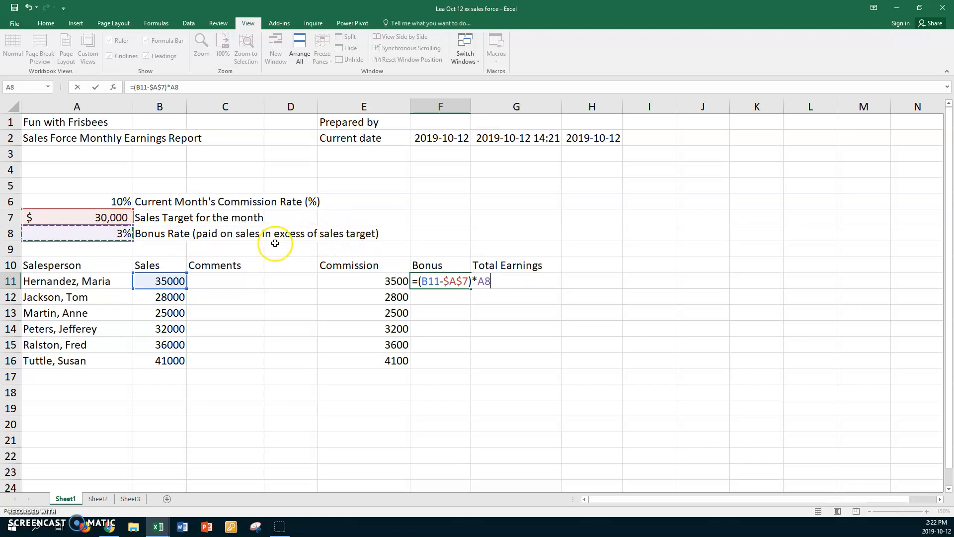
{"action": "key", "text": "F4"}
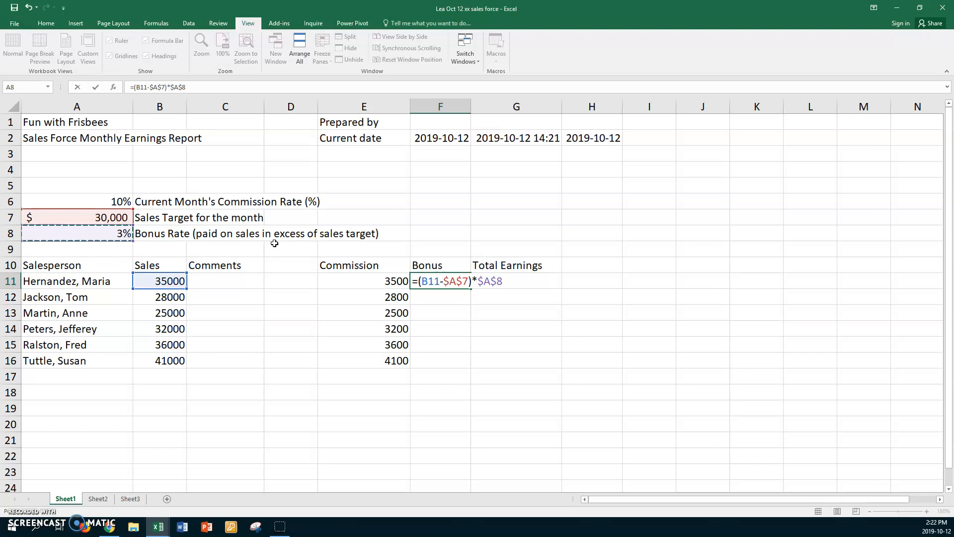
Try to insert an IF function in front of the parentheses in the F11 bonus formula
{"action": "left_click", "coordinate": [418, 281]}
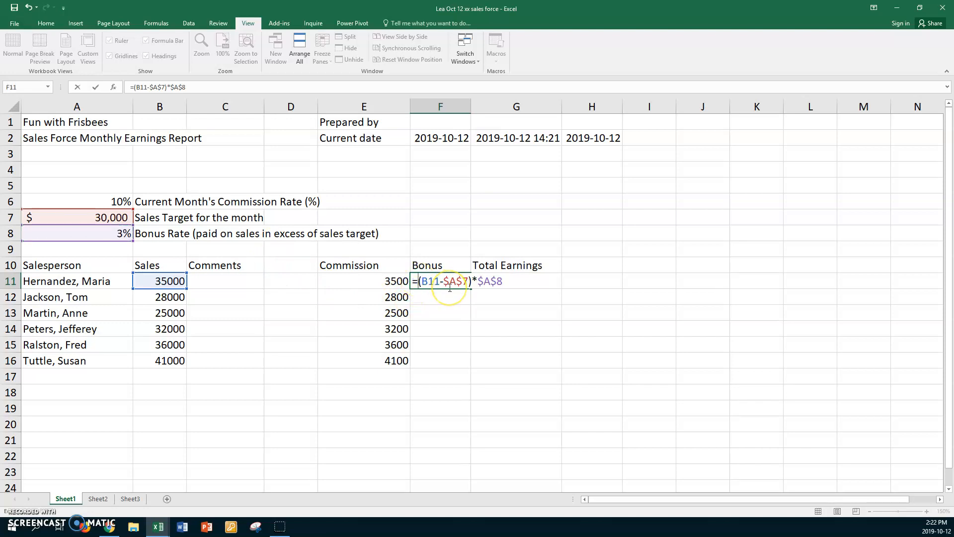
{"action": "type", "text": "=if"}
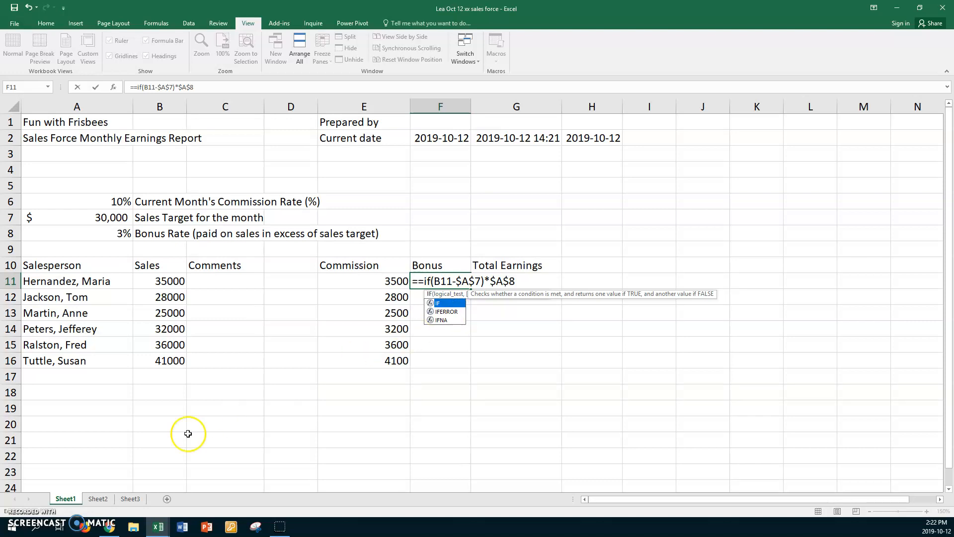
{"action": "left_click", "coordinate": [21, 523]}
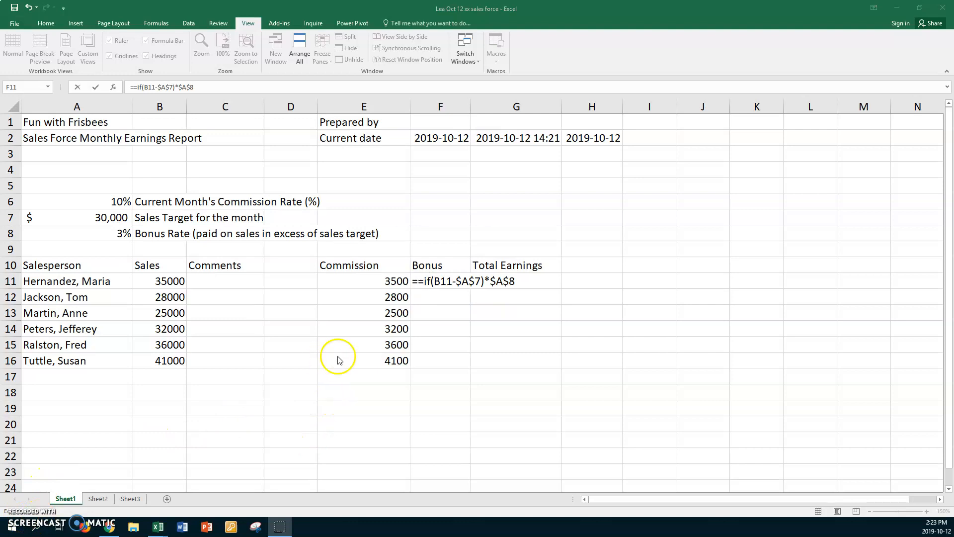
{"action": "left_click", "coordinate": [424, 281]}
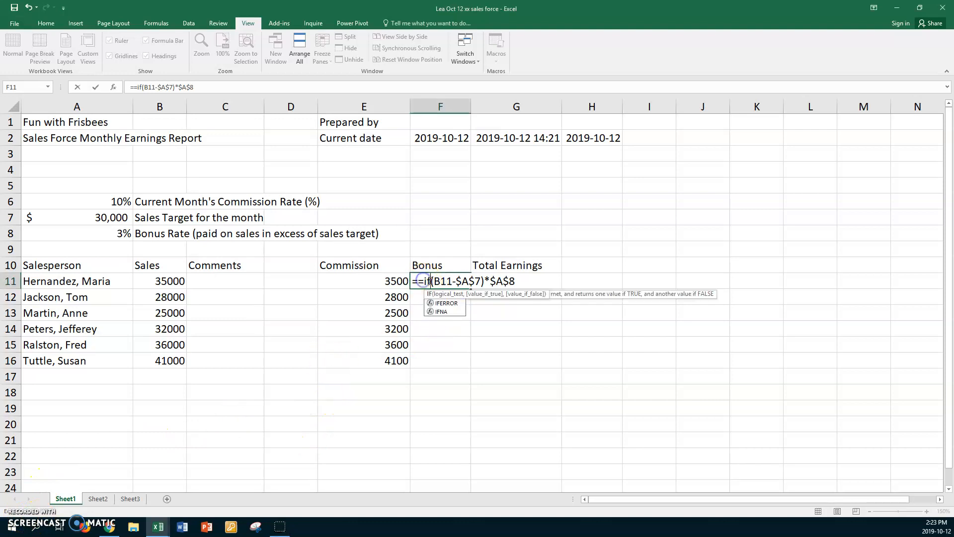
Replace the whole F11 draft with an IF formula whose logical test is B11>=$A$7
{"action": "left_click_drag", "start_coordinate": [526, 280], "coordinate": [414, 282]}
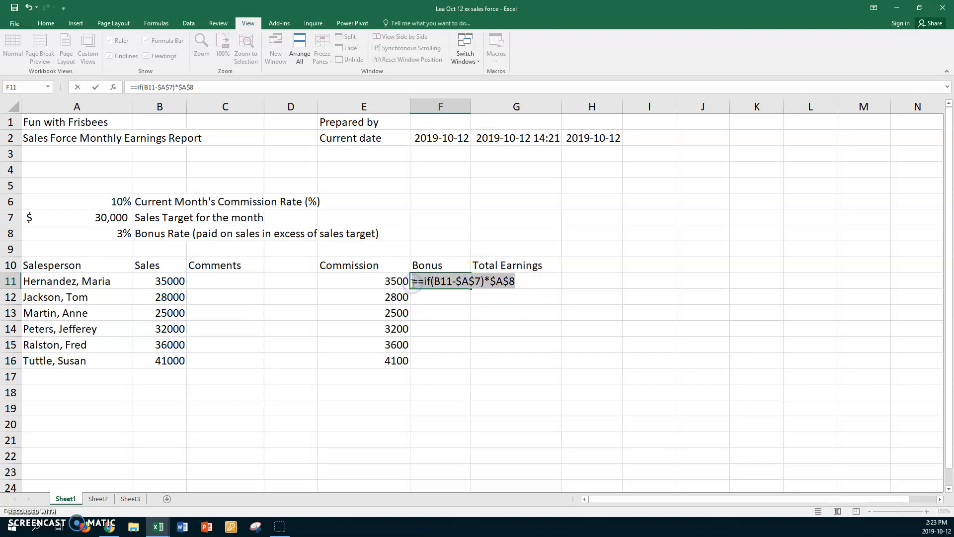
{"action": "type", "text": "="}
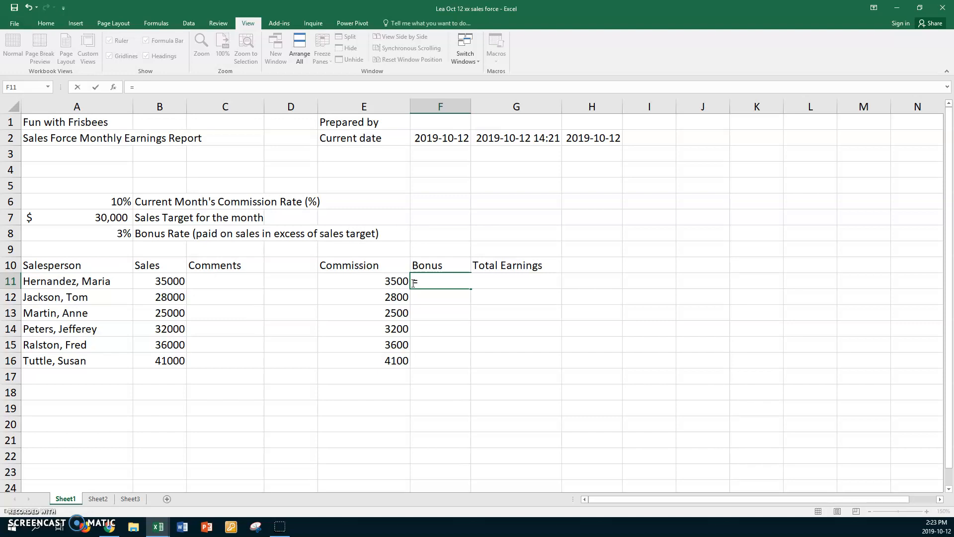
{"action": "type", "text": "if("}
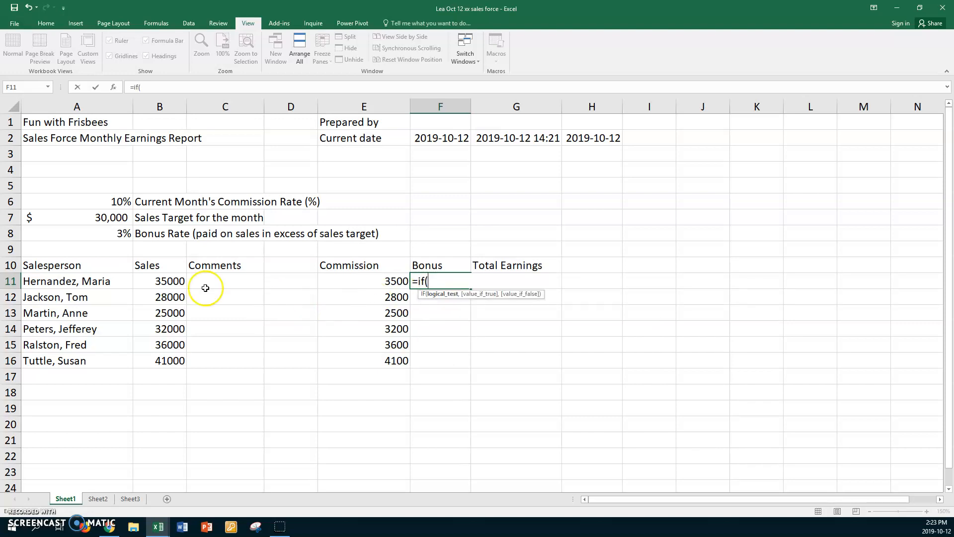
{"action": "left_click", "coordinate": [164, 281]}
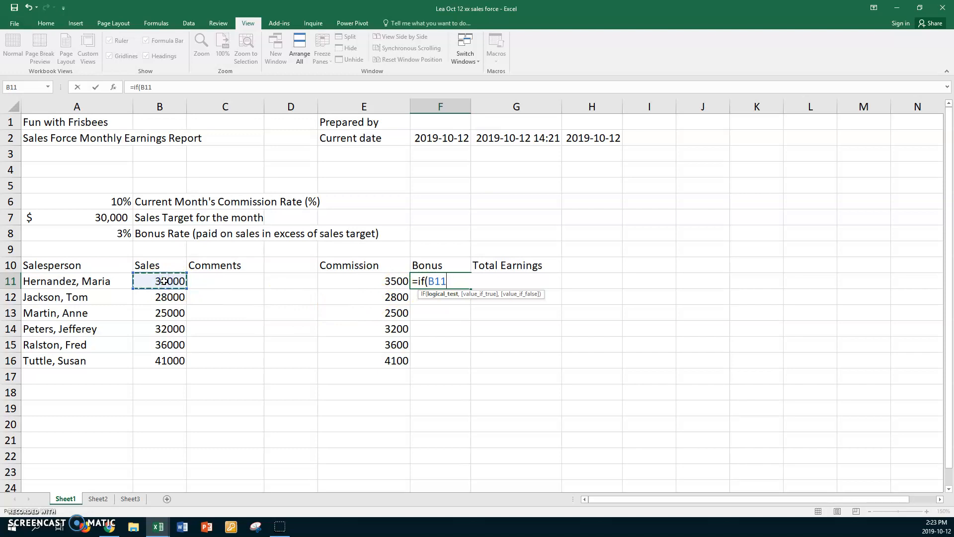
{"action": "type", "text": ">="}
{"action": "left_click", "coordinate": [74, 217]}
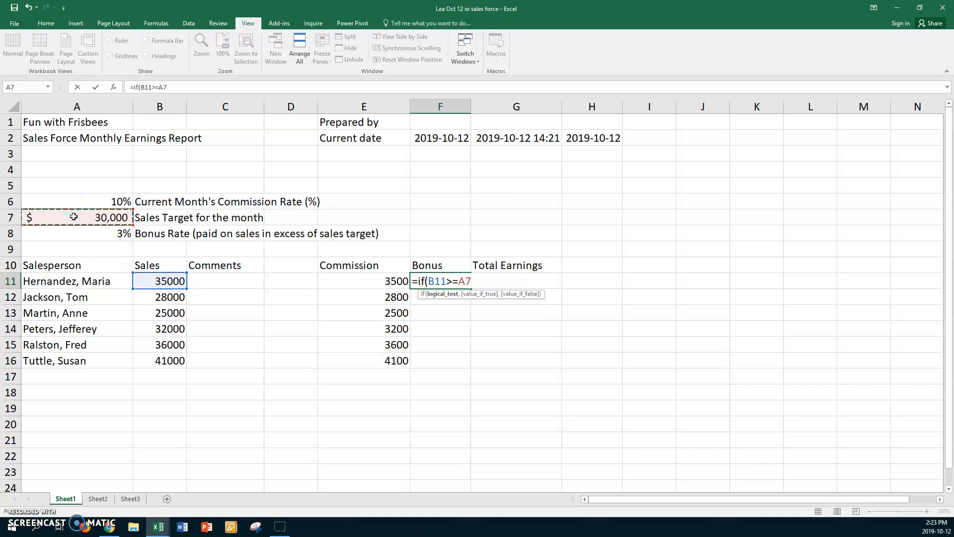
{"action": "key", "text": "F4"}
{"action": "type", "text": ","}
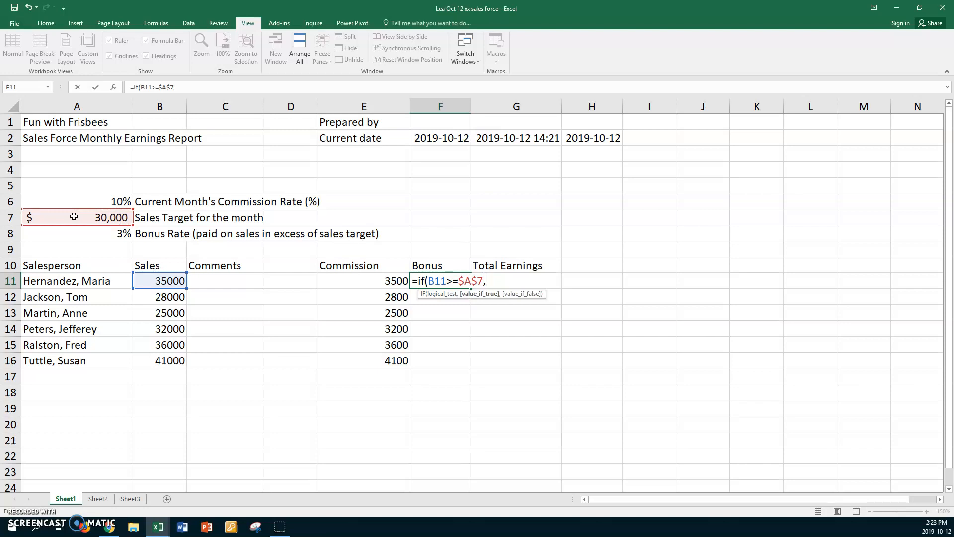
Complete the F11 IF formula with (B11-$A$7)*$A$8 as the value if true and 0 as the value if false
{"action": "type", "text": "("}
{"action": "left_click", "coordinate": [140, 278]}
{"action": "type", "text": "-"}
{"action": "left_click", "coordinate": [84, 218]}
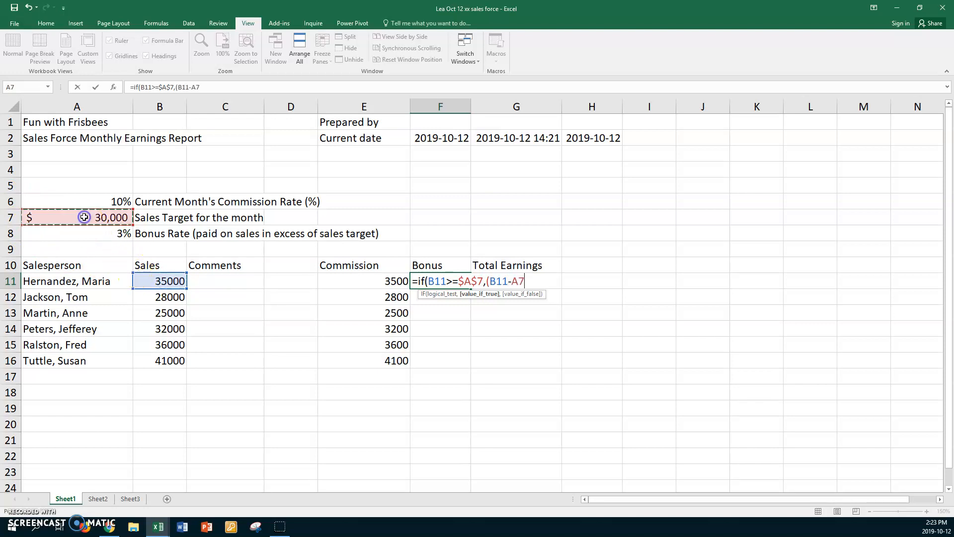
{"action": "key", "text": "F4"}
{"action": "type", "text": ")"}
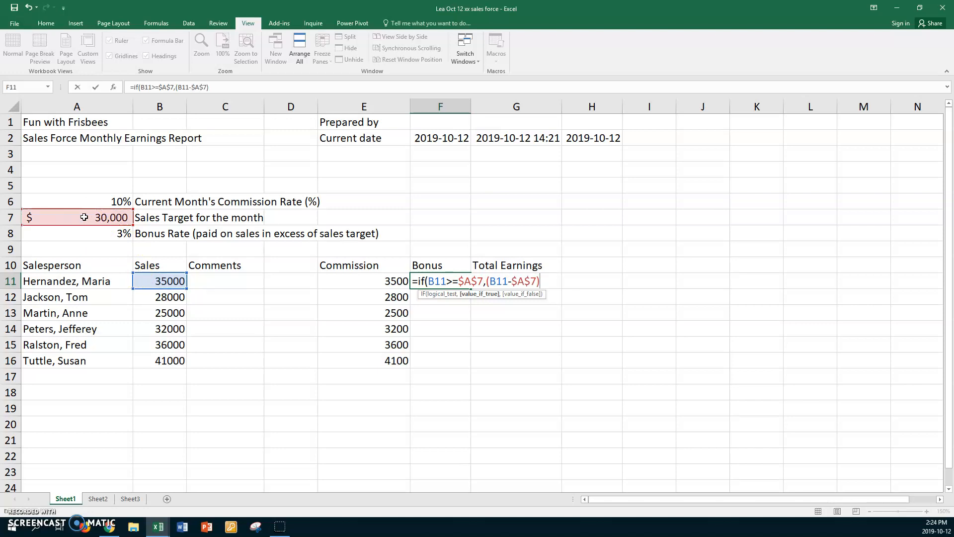
{"action": "type", "text": "*"}
{"action": "left_click", "coordinate": [89, 234]}
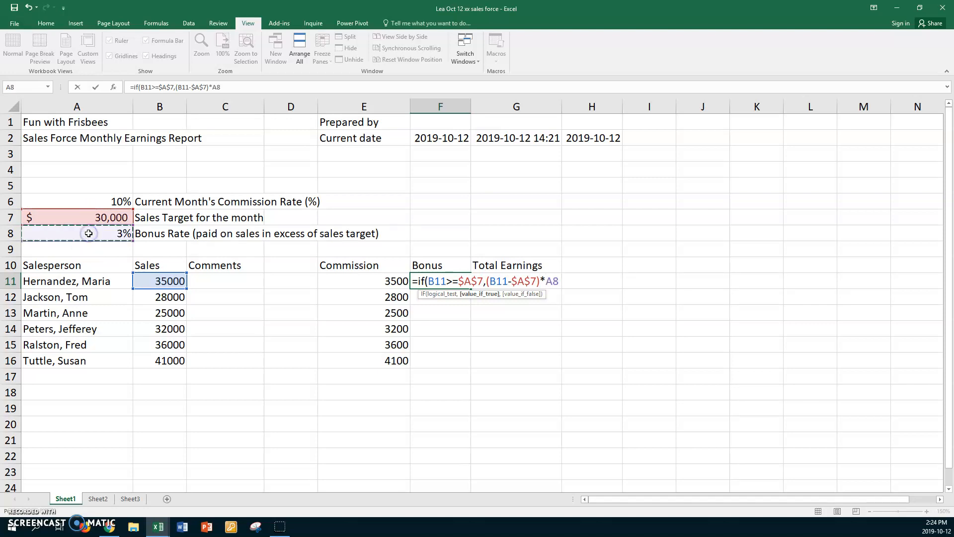
{"action": "key", "text": "F4"}
{"action": "type", "text": ",0"}
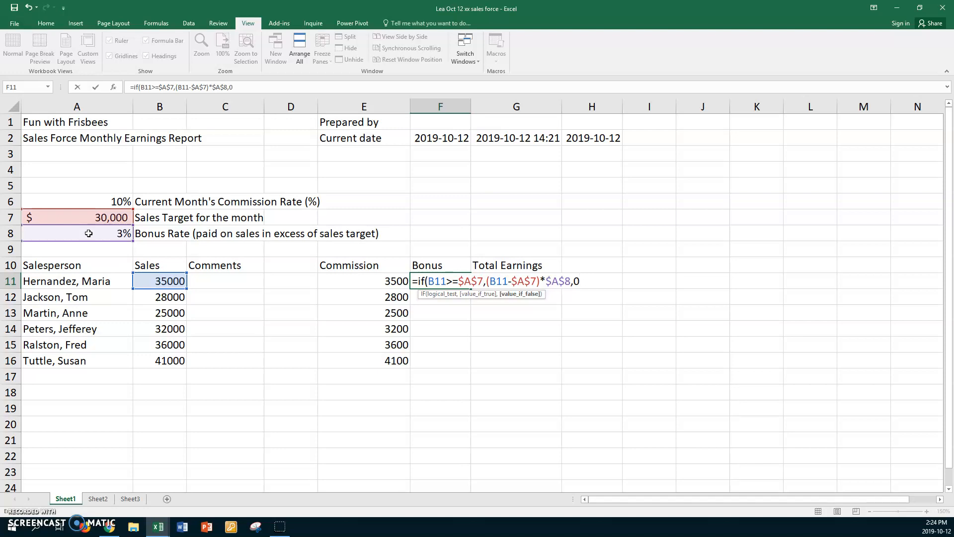
{"action": "type", "text": ")"}
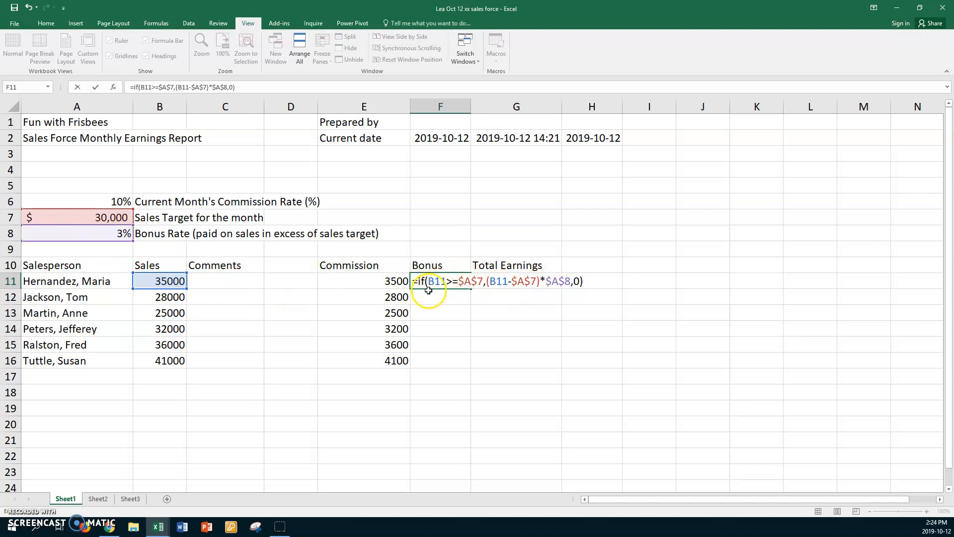
{"action": "key", "text": "Return"}
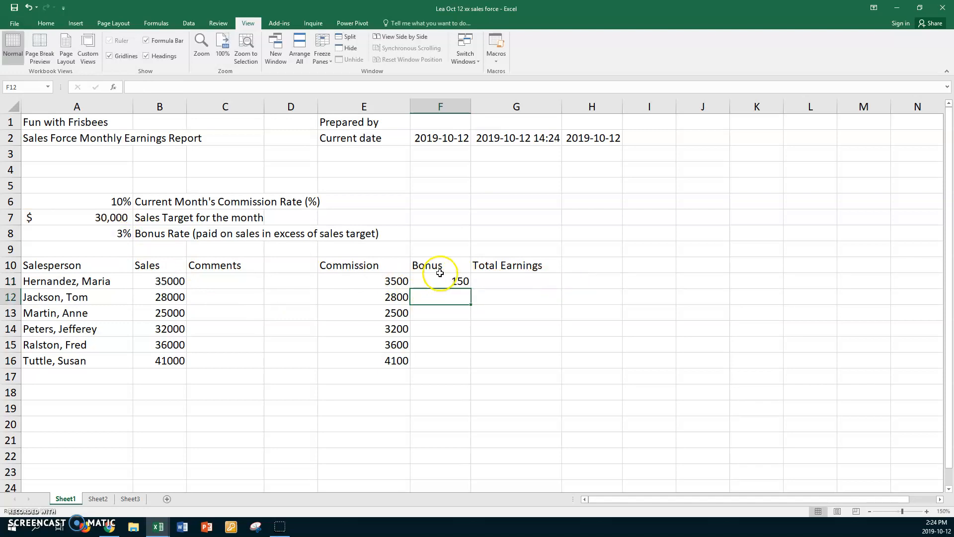
Copy the bonus formula from F11 down through F16 and check the copied formula in F15
{"action": "left_click", "coordinate": [440, 275]}
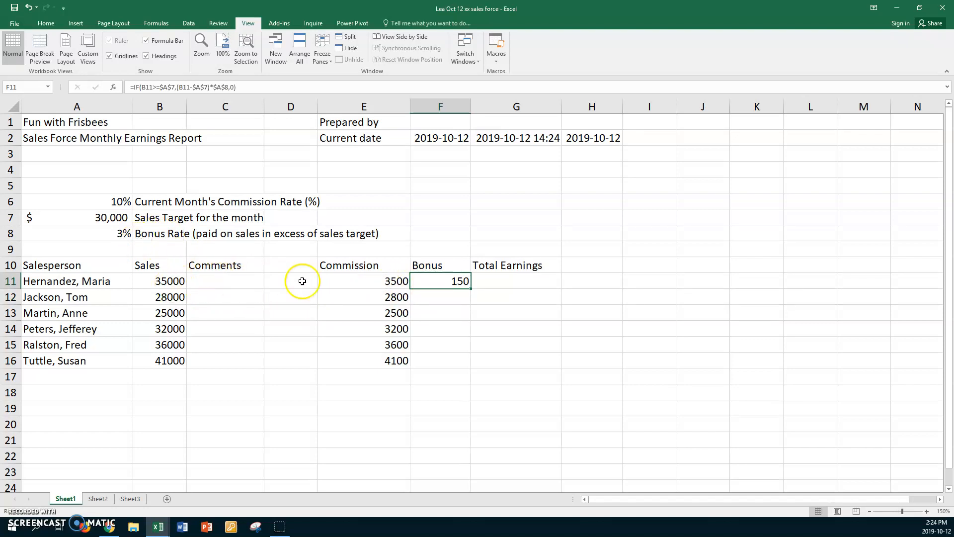
{"action": "left_click_drag", "start_coordinate": [470, 289], "coordinate": [460, 363]}
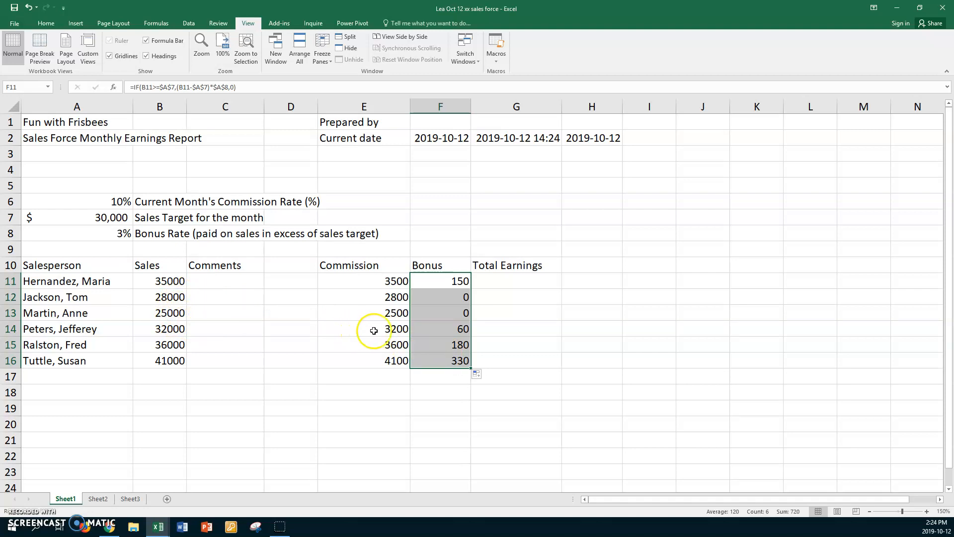
{"action": "left_click", "coordinate": [436, 344]}
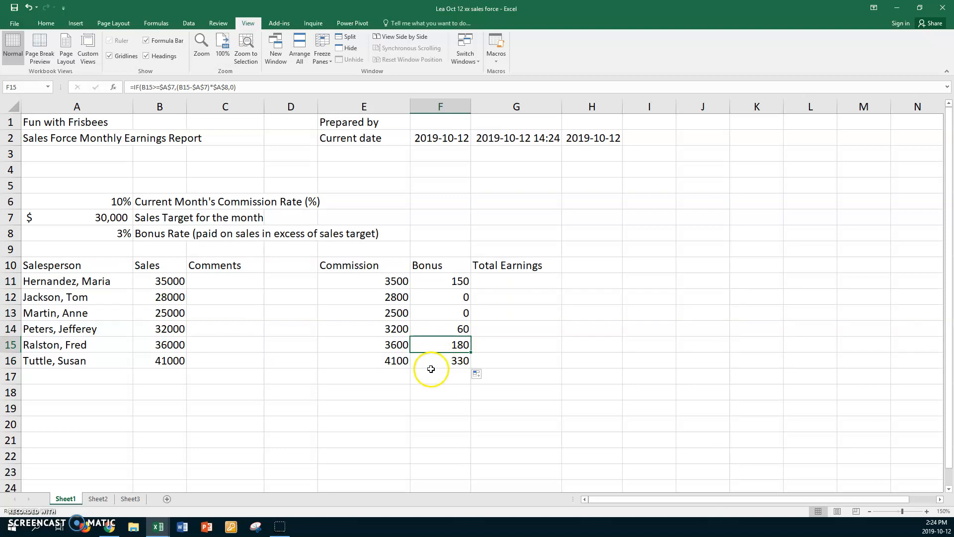
Calculate total earnings in G11 with =SUM(E11:F11) and copy the formula down through G16
{"action": "left_click", "coordinate": [431, 362]}
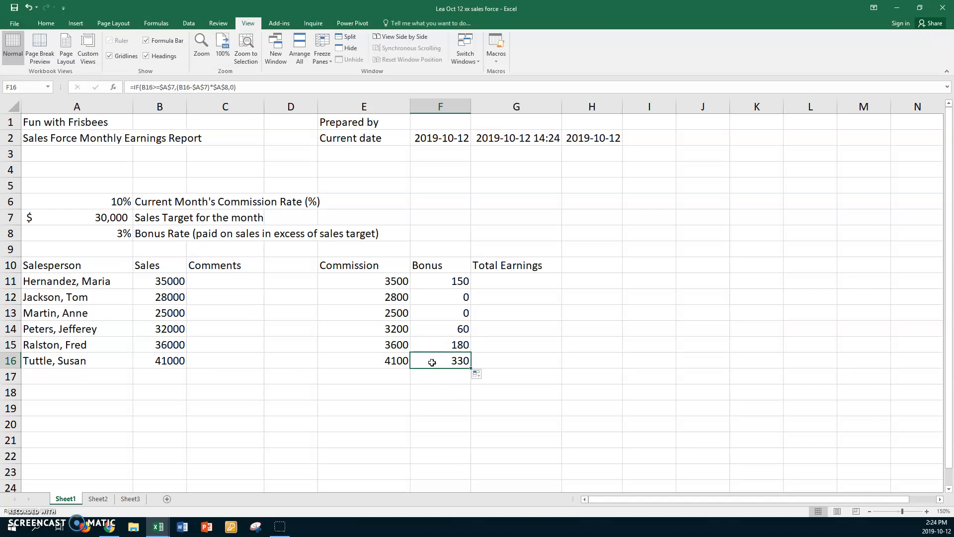
{"action": "left_click", "coordinate": [437, 280]}
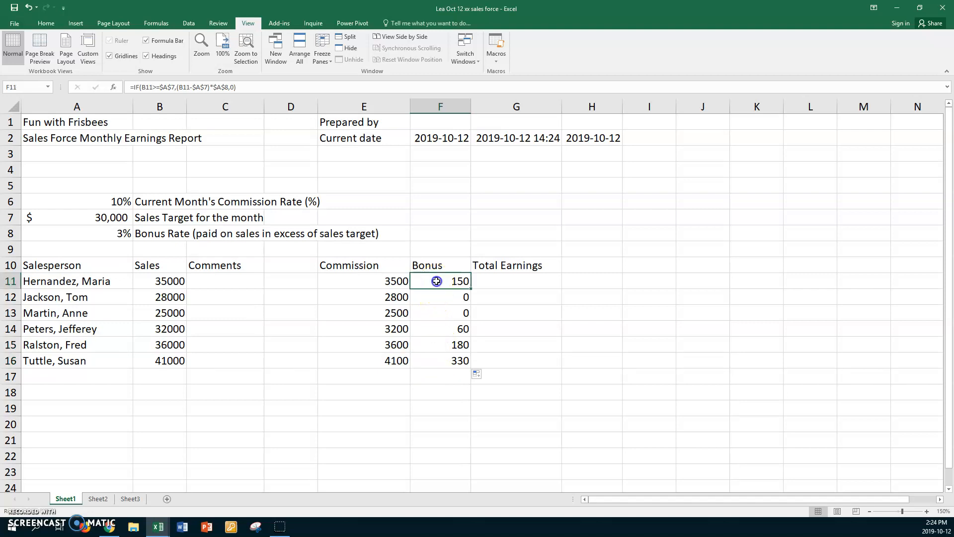
{"action": "left_click", "coordinate": [512, 281]}
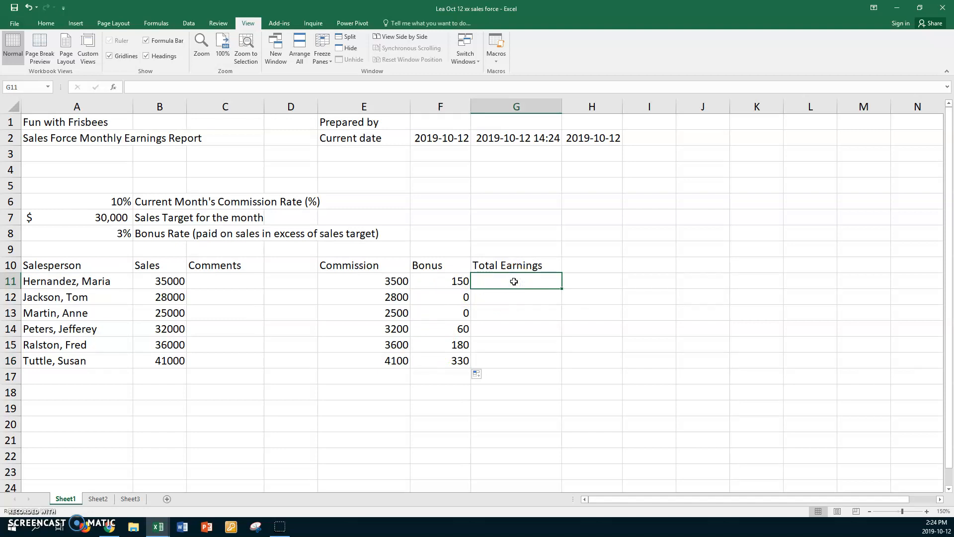
{"action": "type", "text": "=sum("}
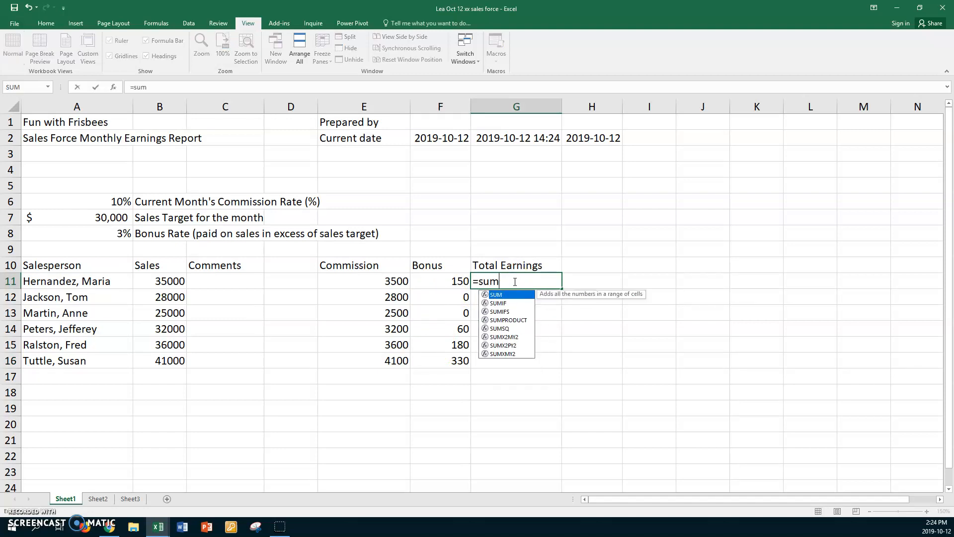
{"action": "left_click", "coordinate": [368, 280]}
{"action": "left_click_drag", "start_coordinate": [409, 282], "coordinate": [433, 281]}
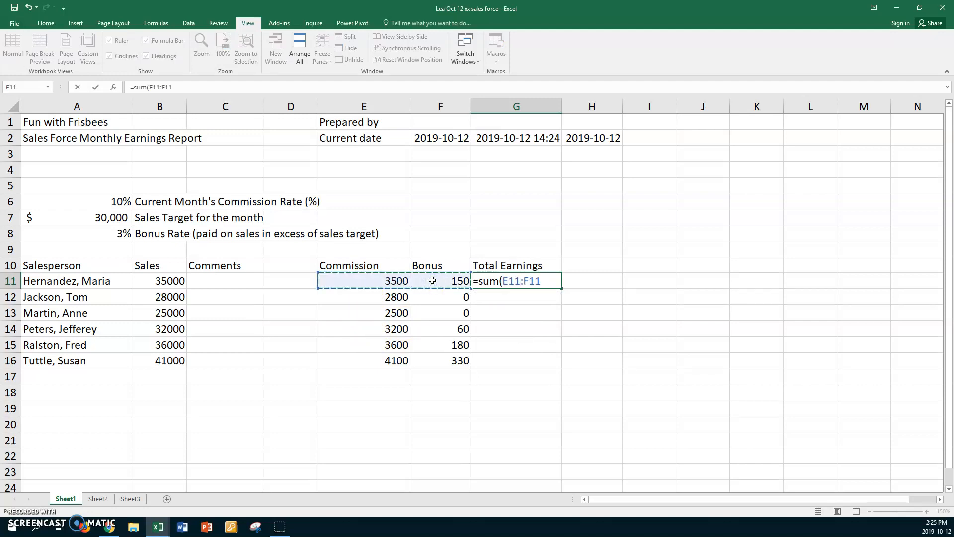
{"action": "key", "text": "Return"}
{"action": "left_click", "coordinate": [497, 280]}
{"action": "left_click_drag", "start_coordinate": [561, 293], "coordinate": [559, 366]}
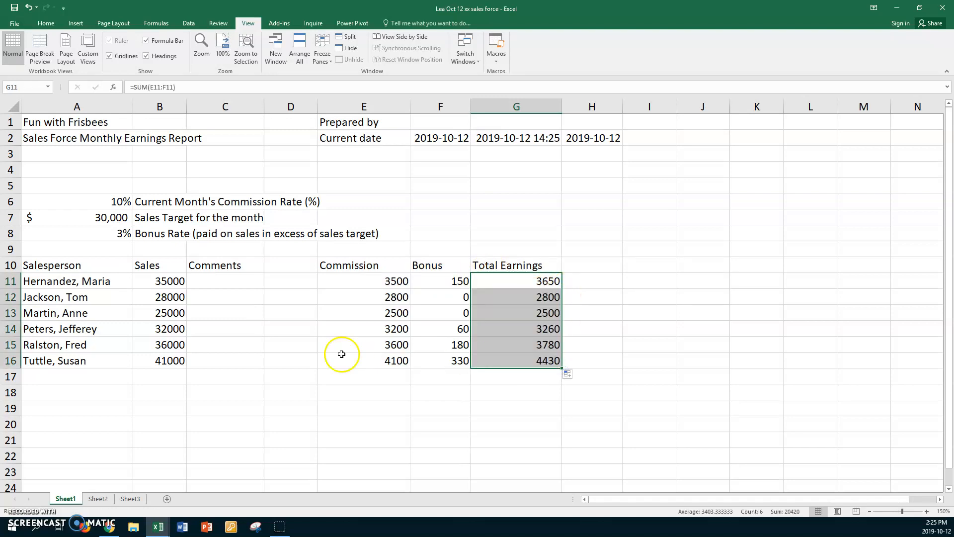
Format the sales in B11:B16 and the earnings in E11:G16 as Accounting with no currency symbol
{"action": "left_click_drag", "start_coordinate": [174, 281], "coordinate": [158, 361]}
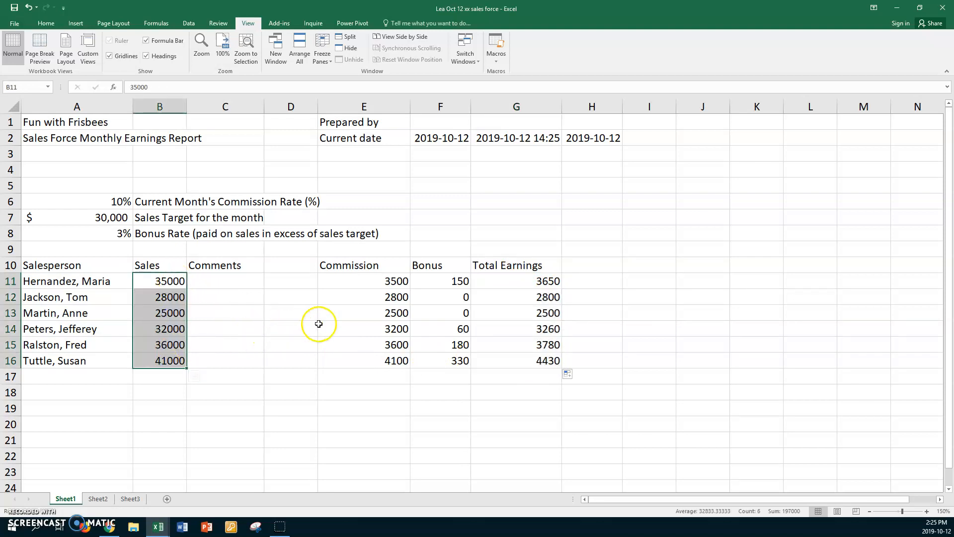
{"action": "left_click", "coordinate": [378, 282], "text": "ctrl"}
{"action": "left_click_drag", "start_coordinate": [377, 281], "coordinate": [523, 357]}
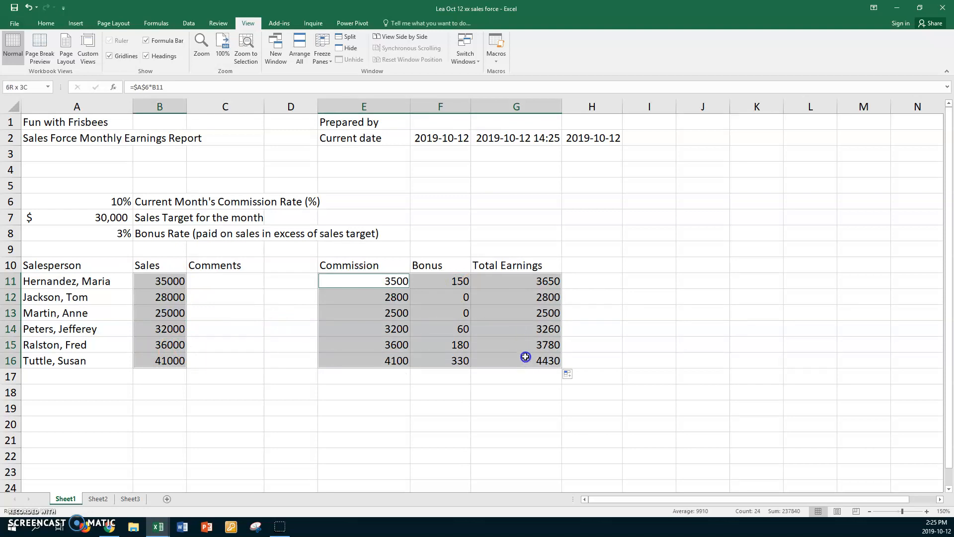
{"action": "right_click", "coordinate": [506, 315]}
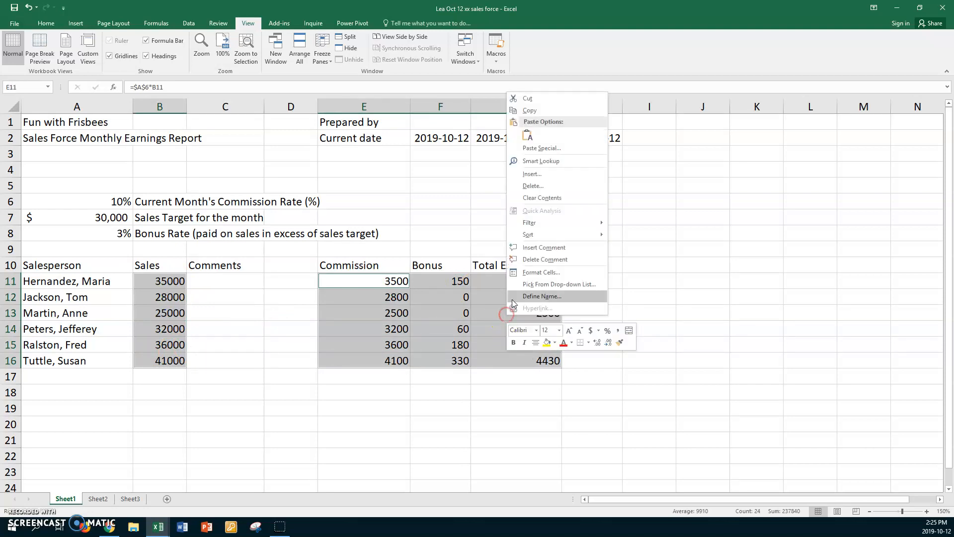
{"action": "left_click", "coordinate": [539, 273]}
{"action": "left_click", "coordinate": [429, 217]}
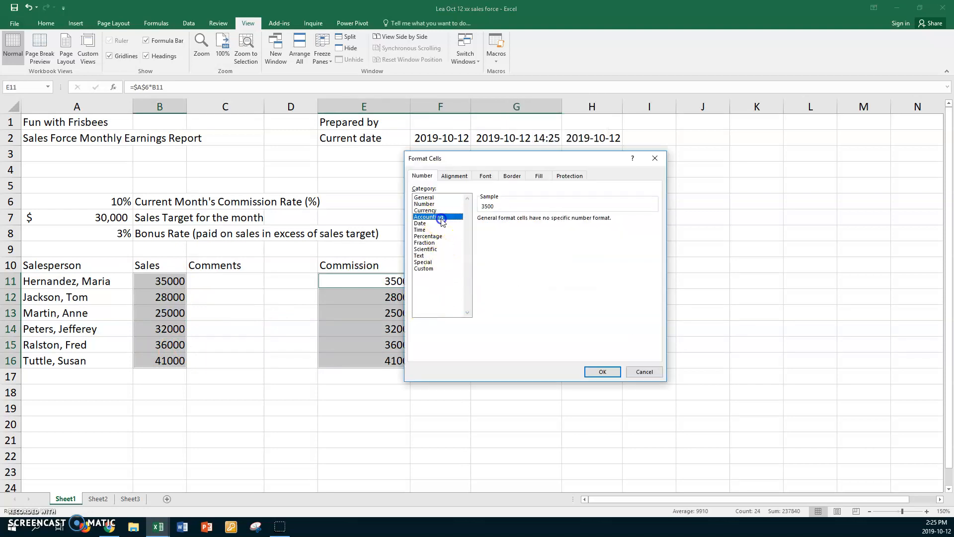
{"action": "left_click", "coordinate": [653, 232]}
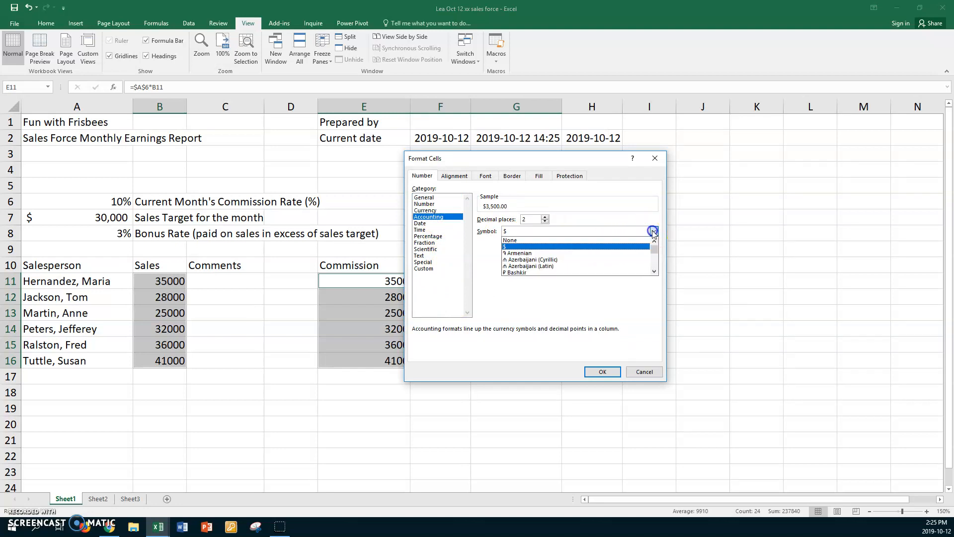
{"action": "left_click", "coordinate": [583, 239]}
{"action": "left_click", "coordinate": [599, 371]}
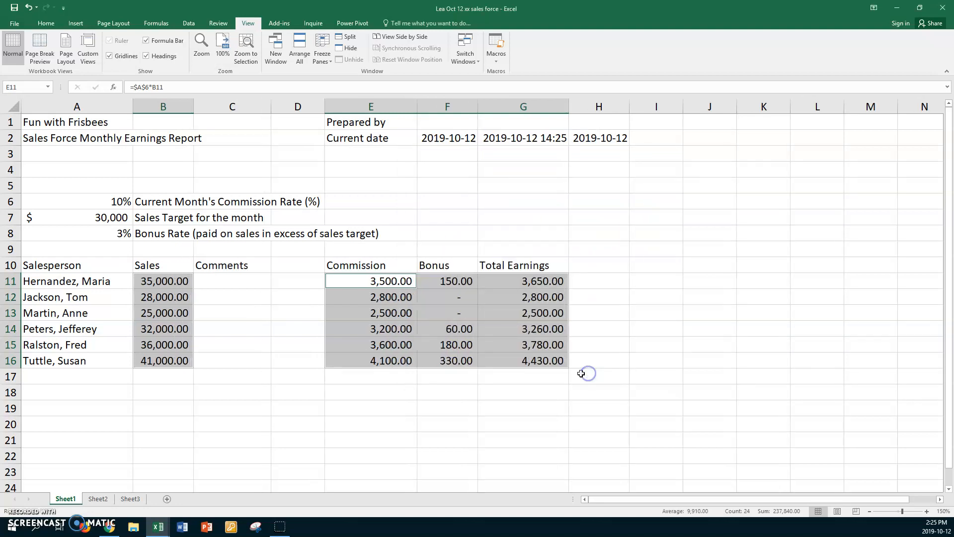
Add the $ symbol to the Accounting format of the first data row, cells B11 and E11:G11
{"action": "left_click", "coordinate": [162, 282]}
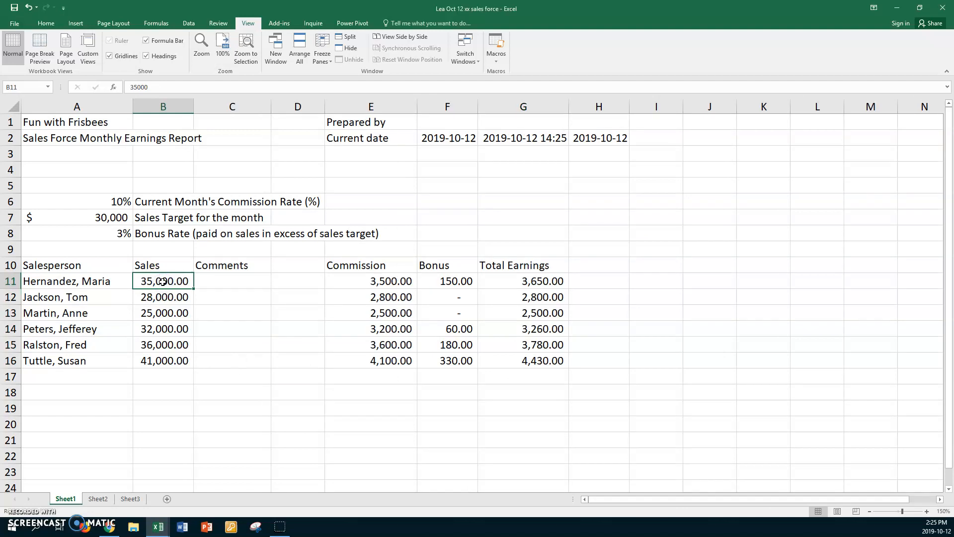
{"action": "left_click_drag", "start_coordinate": [359, 279], "coordinate": [489, 281]}
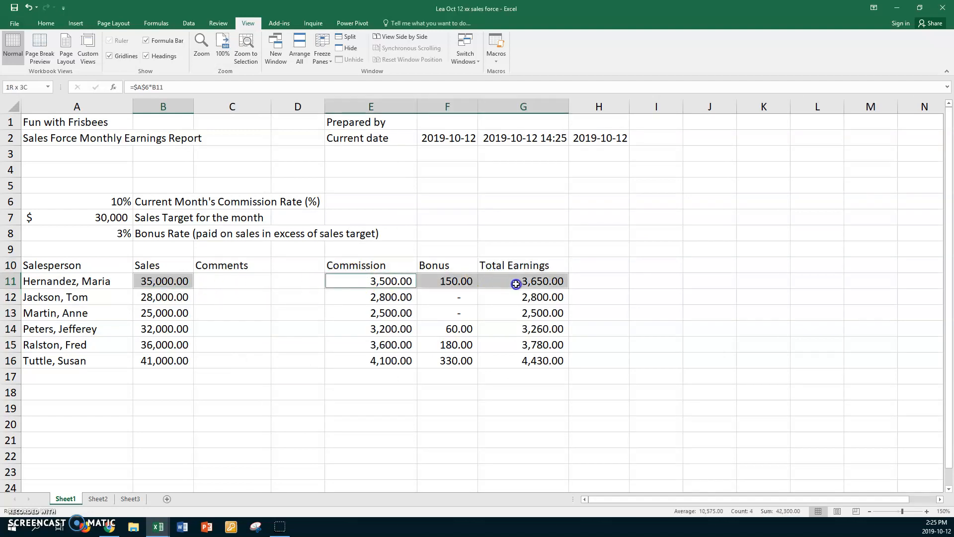
{"action": "right_click", "coordinate": [497, 283]}
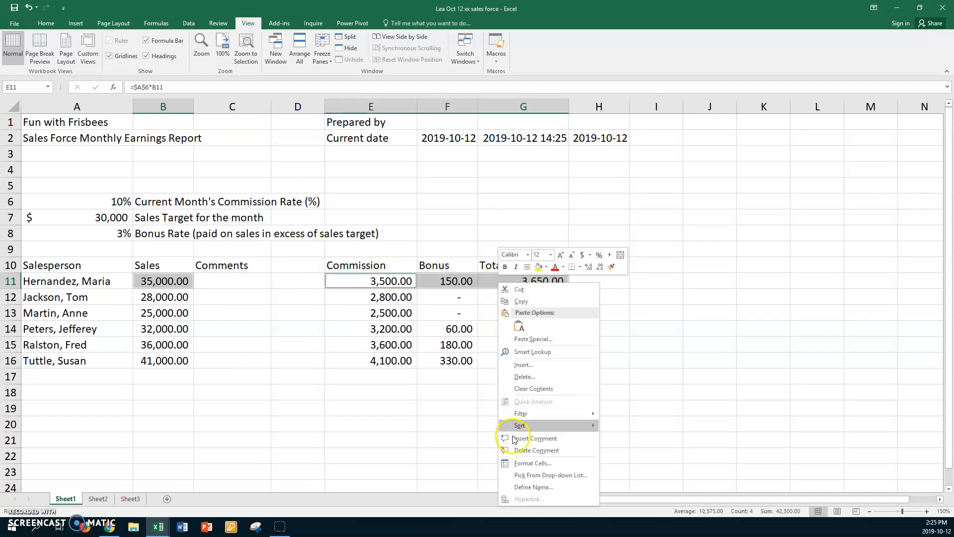
{"action": "left_click", "coordinate": [520, 464]}
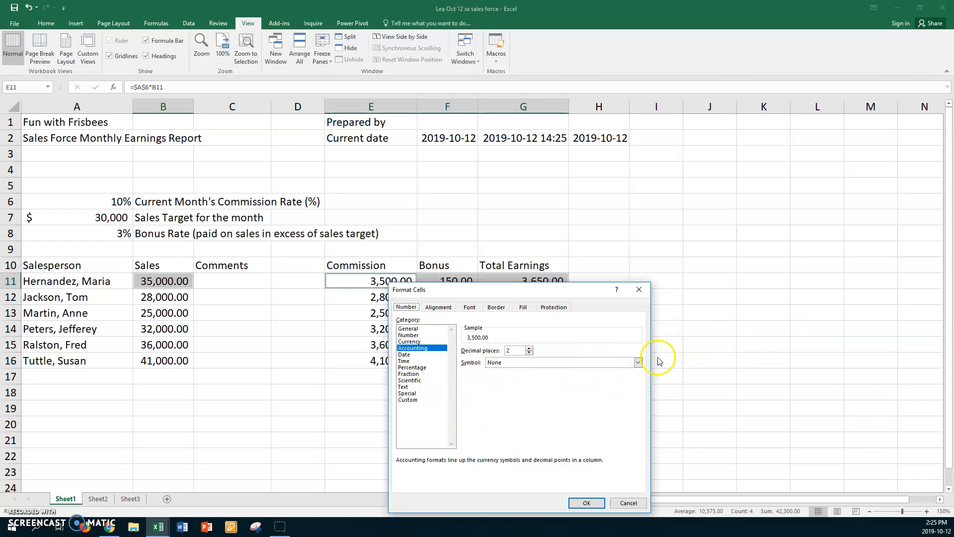
{"action": "left_click", "coordinate": [638, 362]}
{"action": "left_click", "coordinate": [497, 377]}
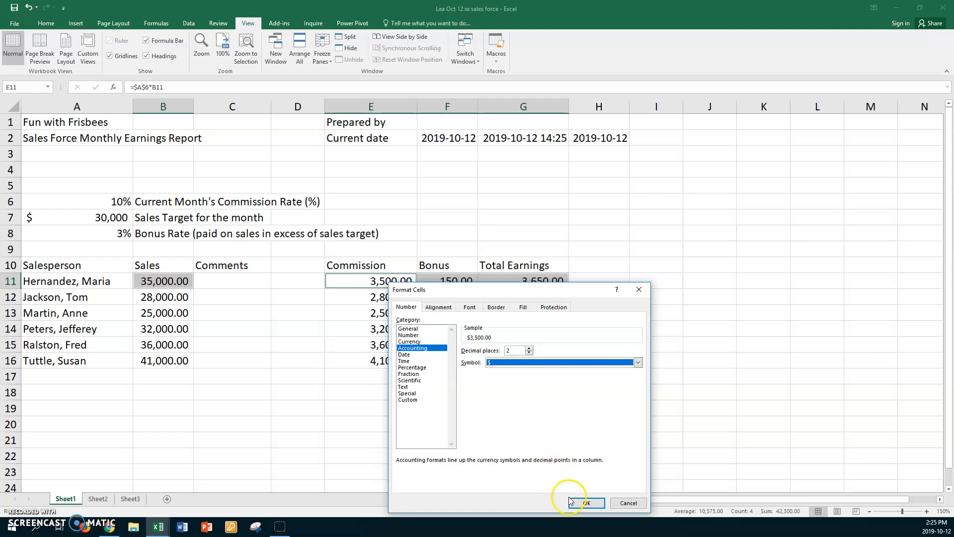
{"action": "left_click", "coordinate": [586, 502]}
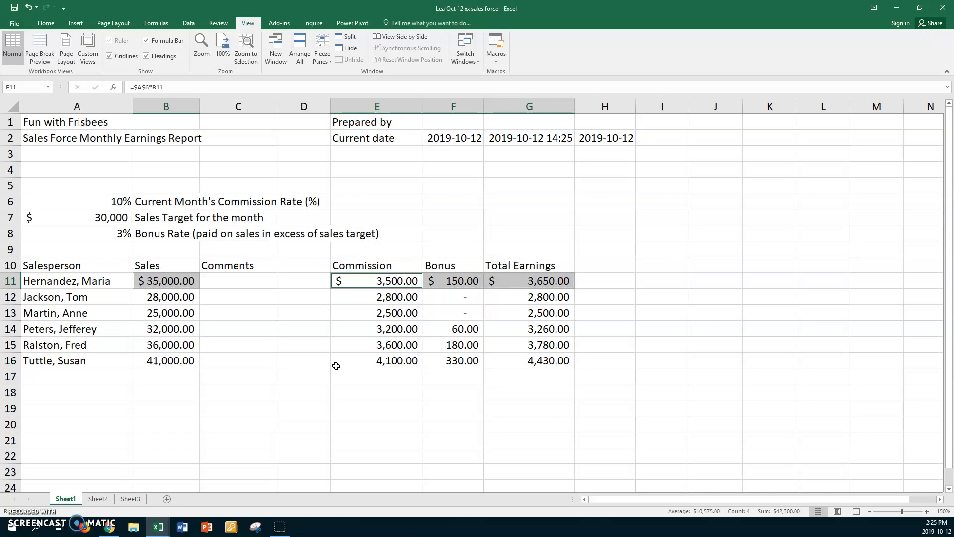
Start an IF formula in C11 of the Comments column with the logical test B11>=$A$7
{"action": "left_click", "coordinate": [237, 279]}
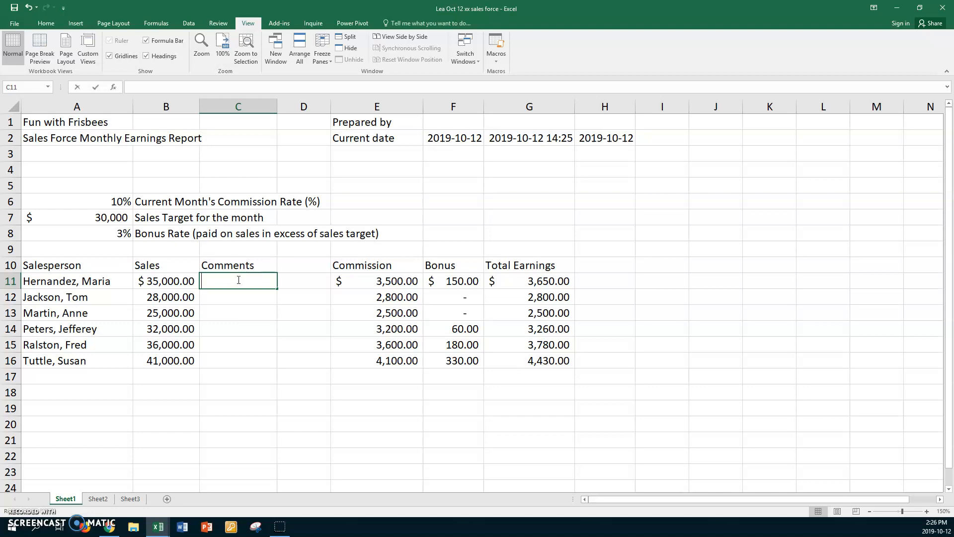
{"action": "type", "text": "=if"}
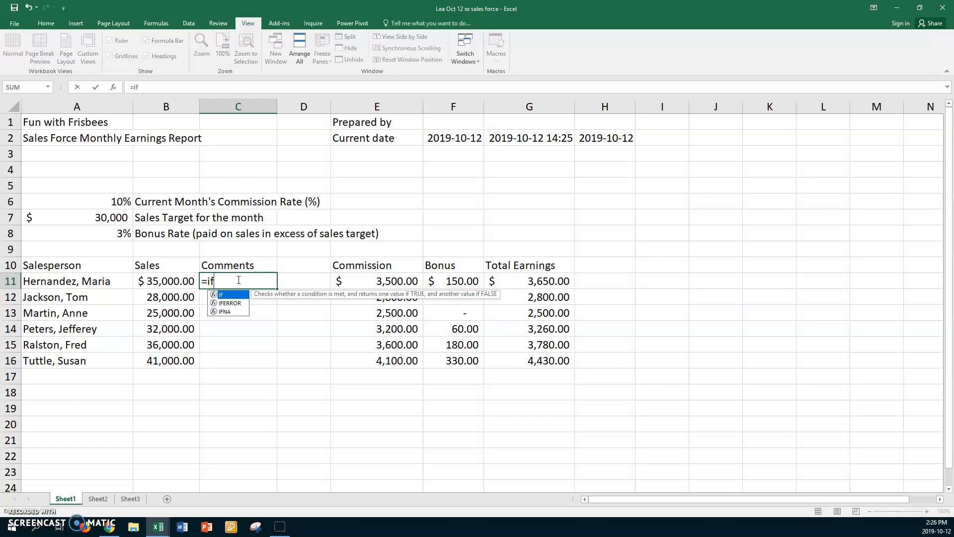
{"action": "type", "text": "("}
{"action": "left_click", "coordinate": [178, 281]}
{"action": "type", "text": ">="}
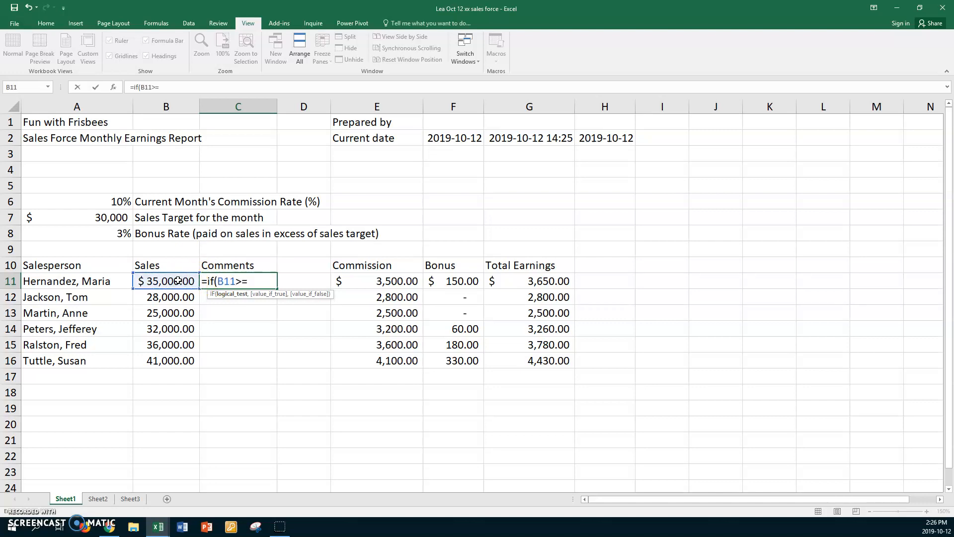
{"action": "left_click", "coordinate": [102, 219]}
{"action": "key", "text": "F4"}
{"action": "type", "text": ","}
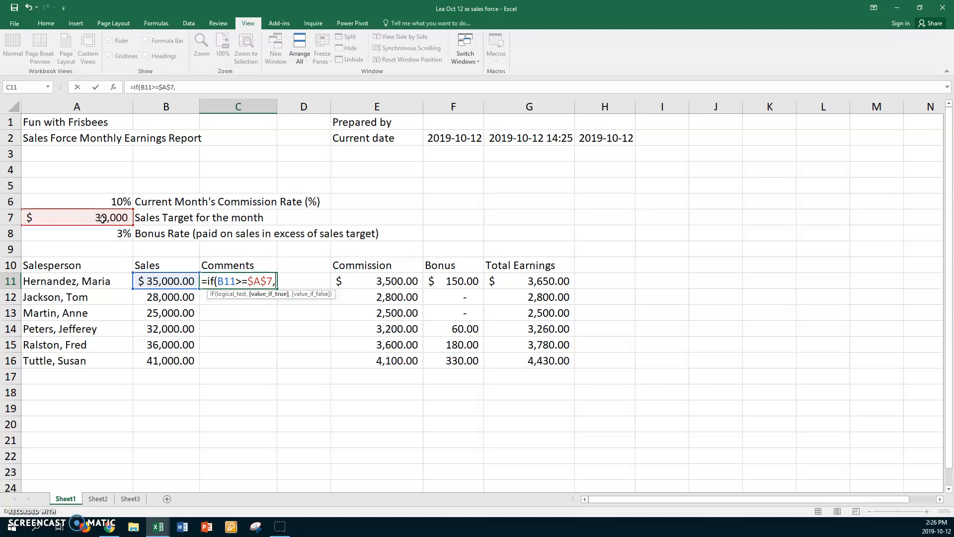
Complete the C11 IF formula with "Met Goal" as the value if true and an empty string "" if false
{"action": "type", "text": "\"Met Goal\""}
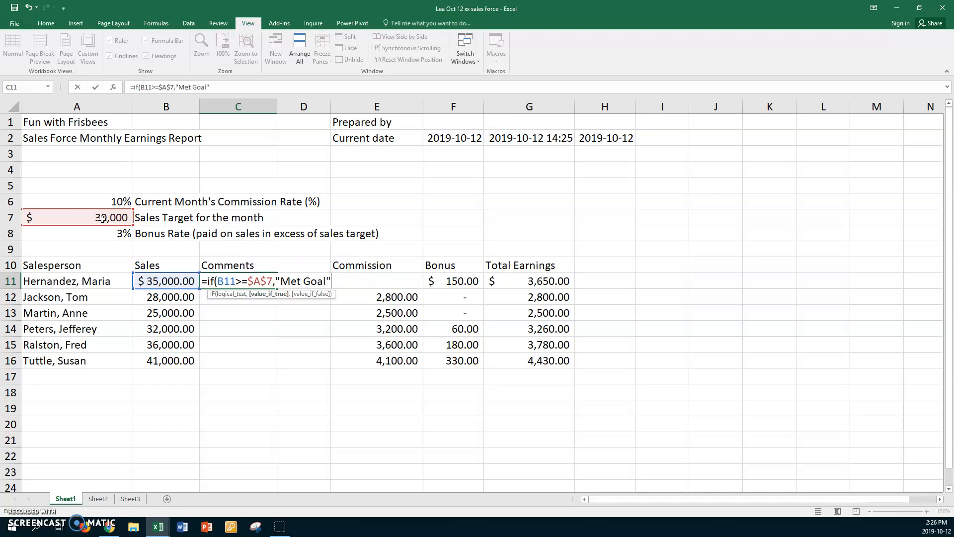
{"action": "type", "text": ",\"\""}
{"action": "type", "text": ")"}
{"action": "key", "text": "Return"}
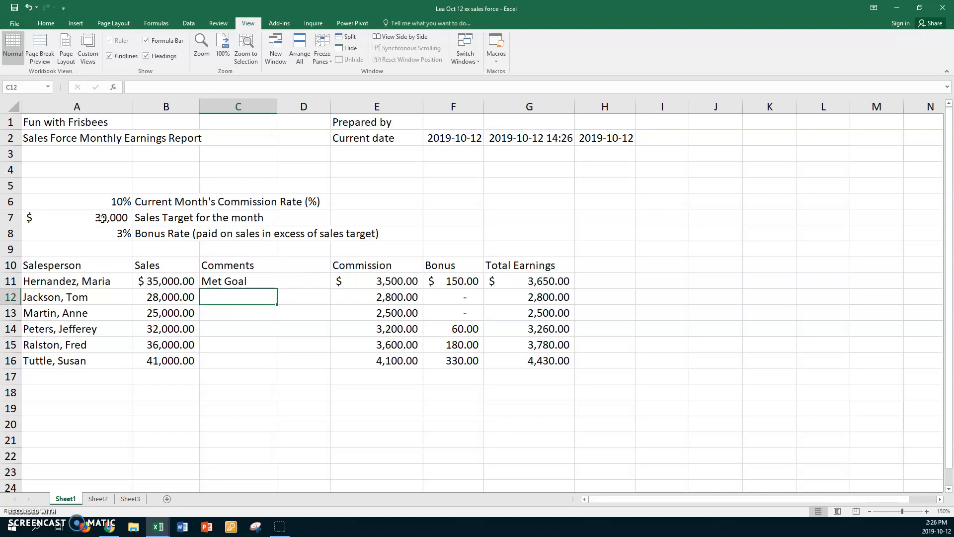
Copy the comment formula from C11 down through C16 and check the copied formula in C12
{"action": "left_click", "coordinate": [250, 280]}
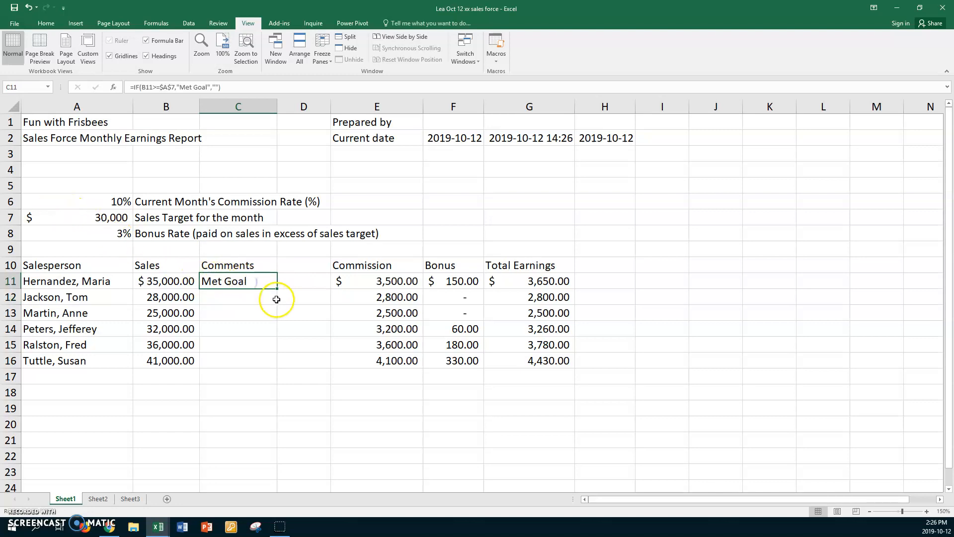
{"action": "left_click_drag", "start_coordinate": [277, 287], "coordinate": [265, 365]}
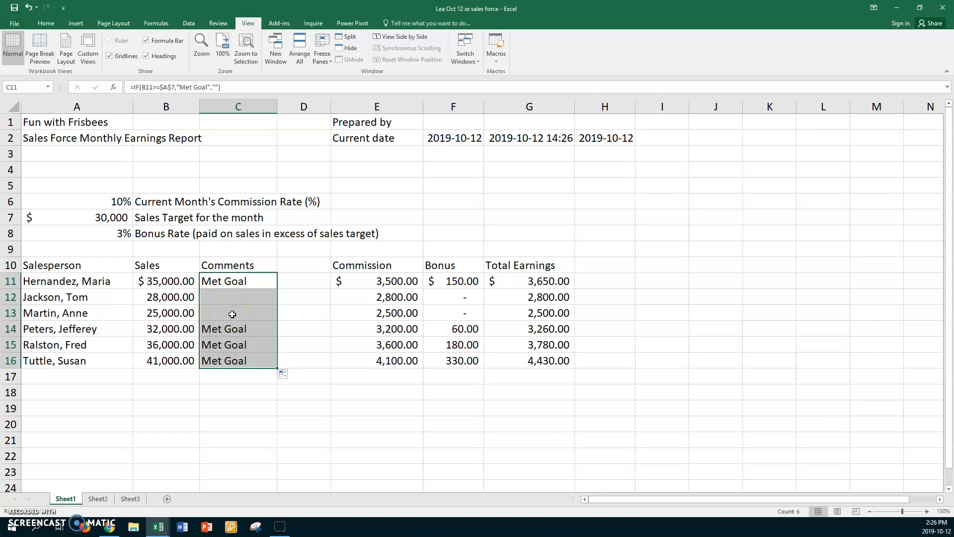
{"action": "left_click", "coordinate": [234, 296]}
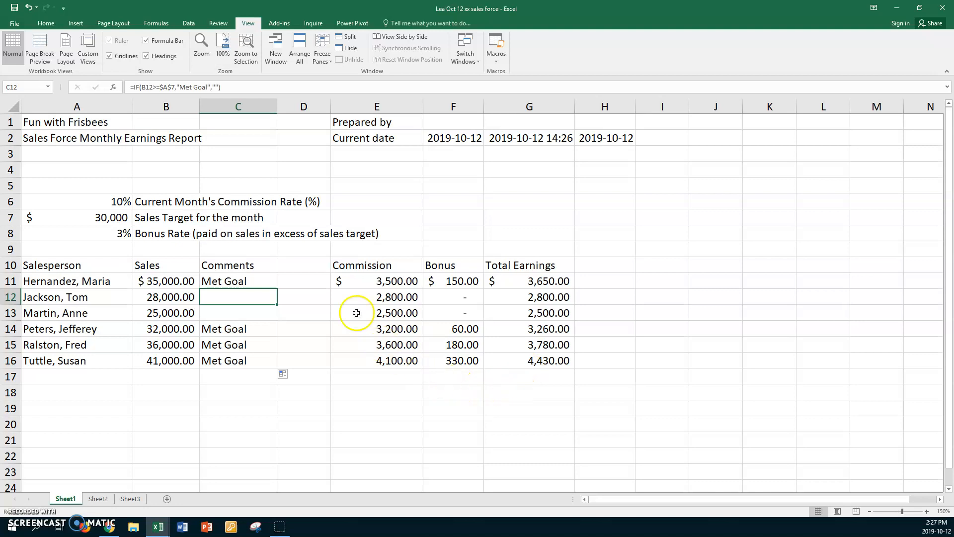
Enter the column heading Percent in D10, between Comments and Commission
{"action": "left_click", "coordinate": [304, 267]}
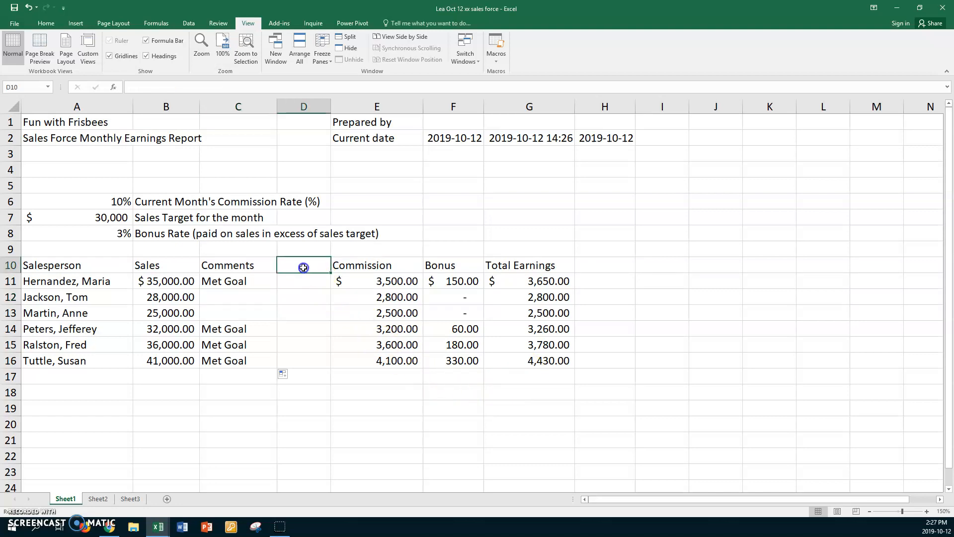
{"action": "type", "text": "Percent"}
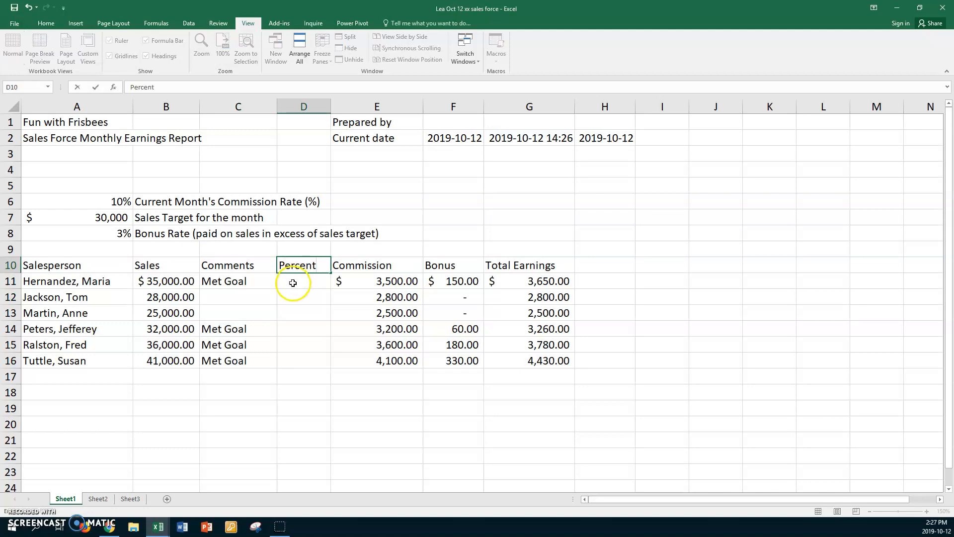
{"action": "left_click", "coordinate": [292, 281]}
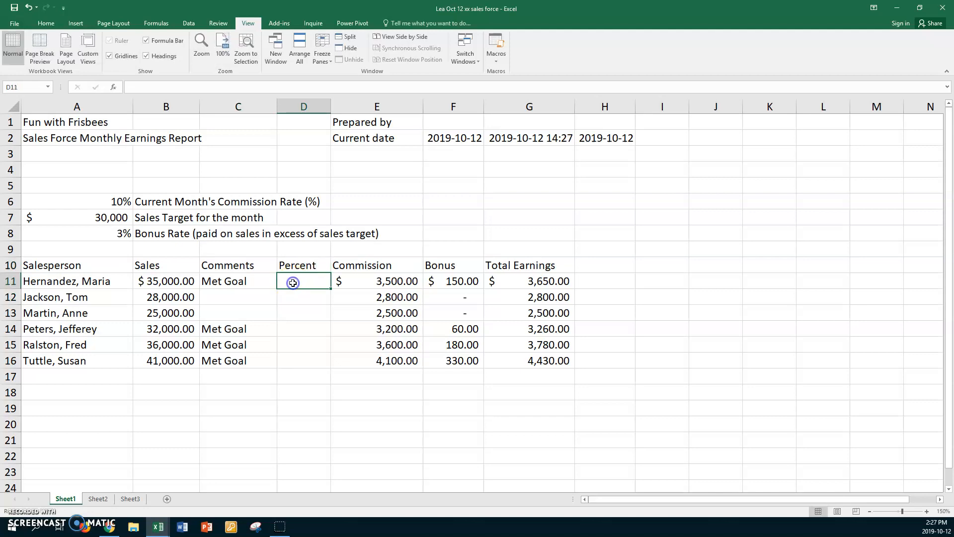
Label A17 as Total and sum the sales in B17 with =SUM(B11:B16)
{"action": "left_click", "coordinate": [65, 378]}
{"action": "type", "text": "Total"}
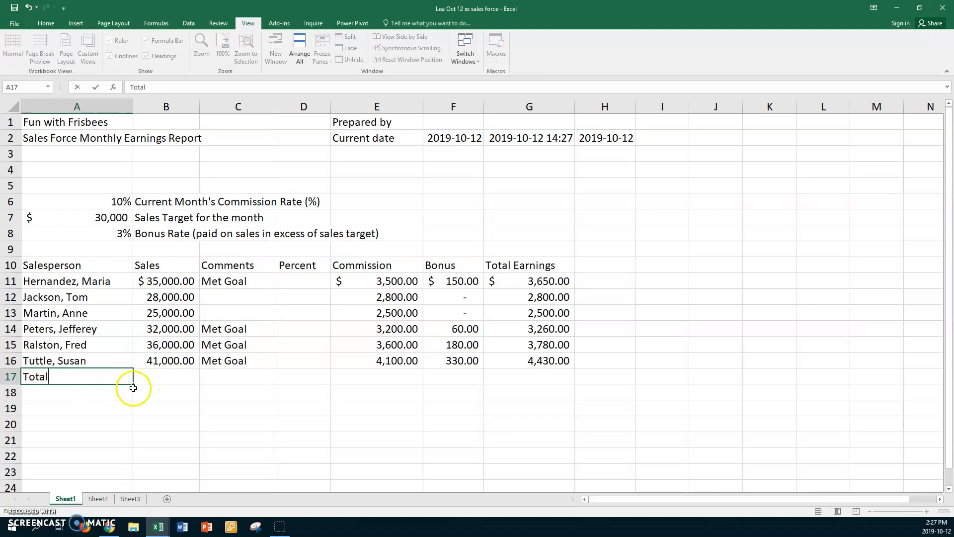
{"action": "left_click", "coordinate": [160, 378]}
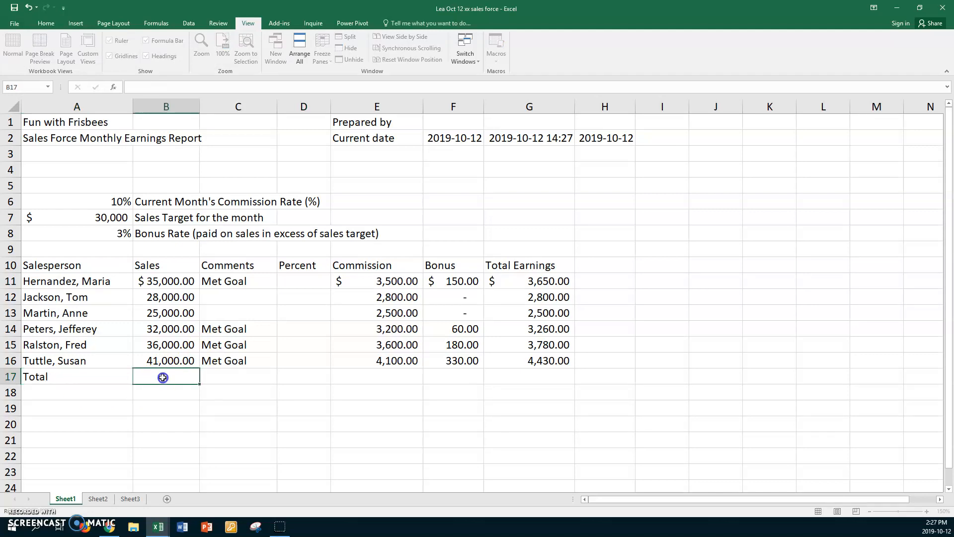
{"action": "key", "text": "alt+equal"}
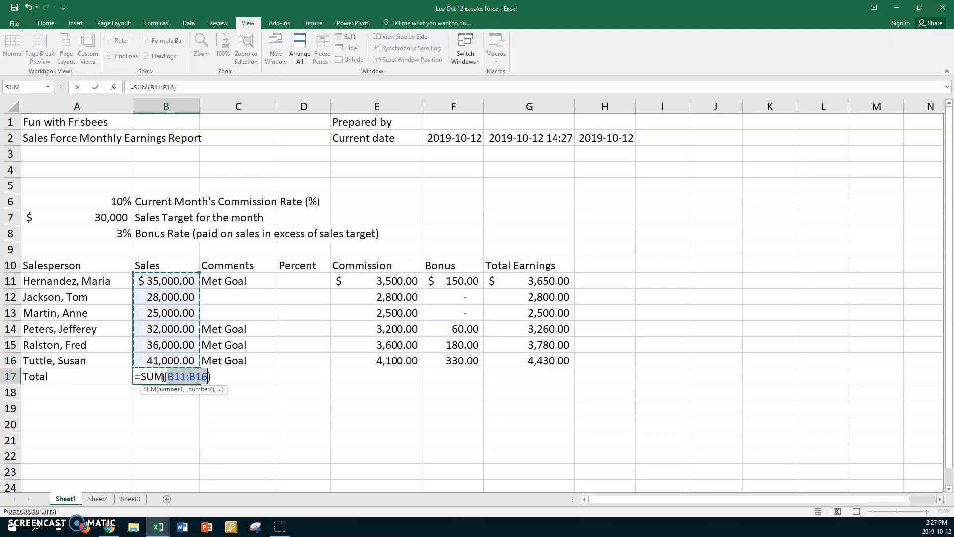
{"action": "key", "text": "Return"}
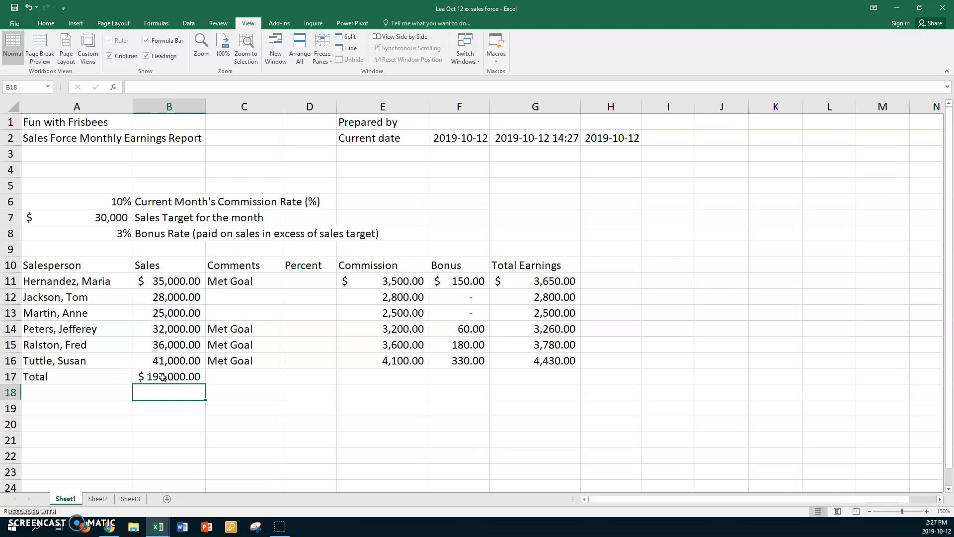
{"action": "left_click", "coordinate": [321, 280]}
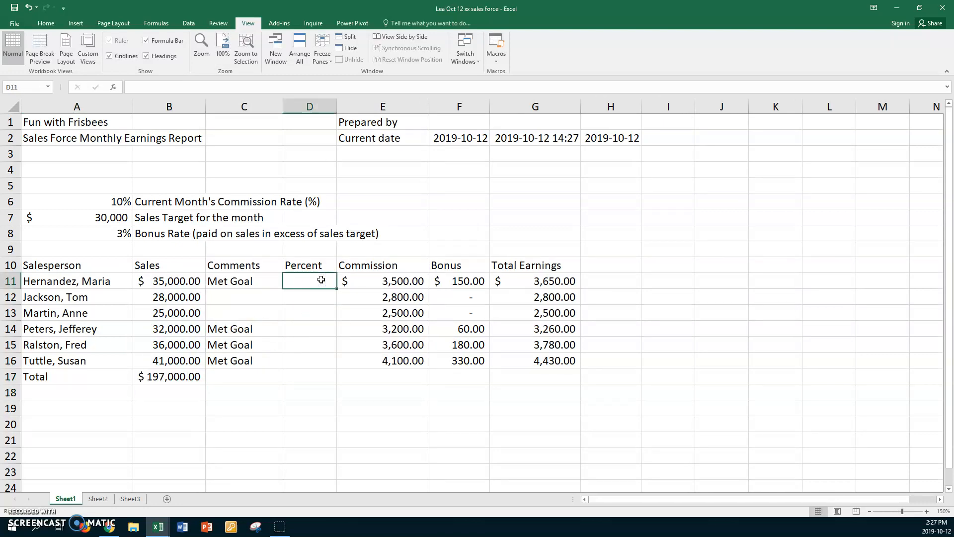
Calculate each salesperson's share of total sales in D11 with =B11/$B$17 and copy the formula down through D17
{"action": "type", "text": "="}
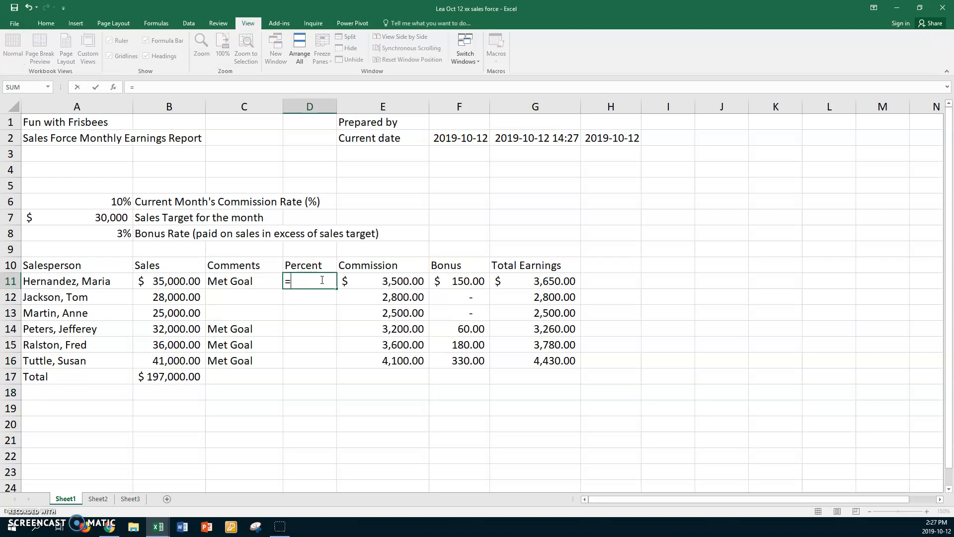
{"action": "left_click", "coordinate": [171, 281]}
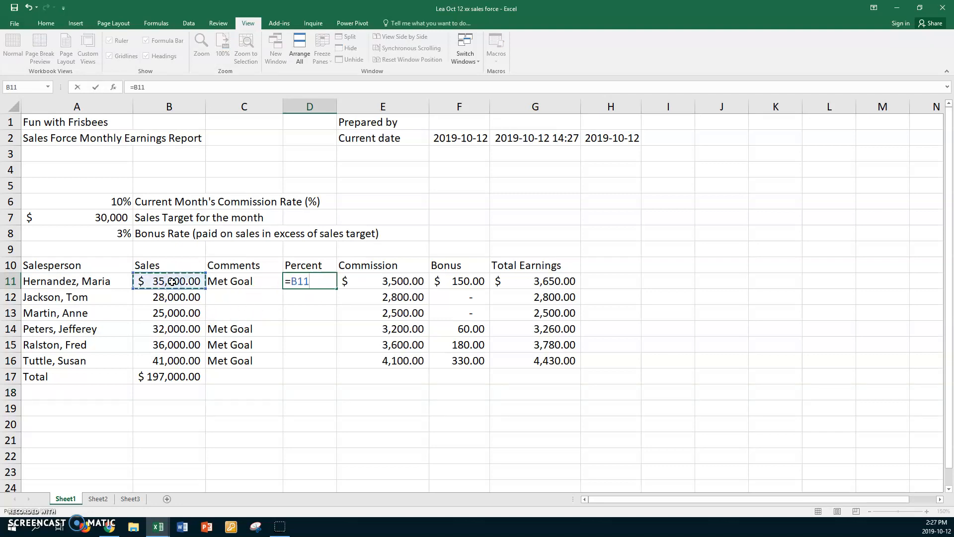
{"action": "type", "text": "/"}
{"action": "left_click", "coordinate": [167, 378]}
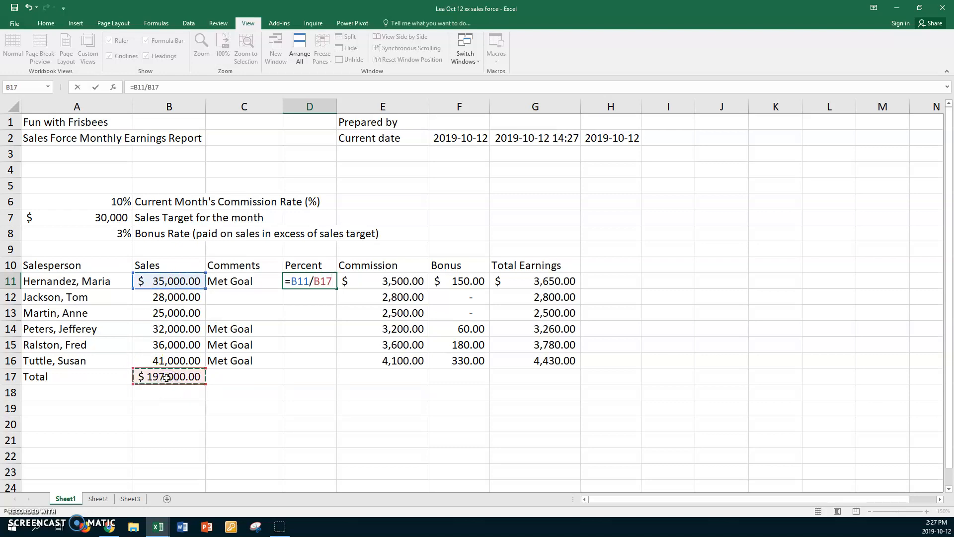
{"action": "key", "text": "F4"}
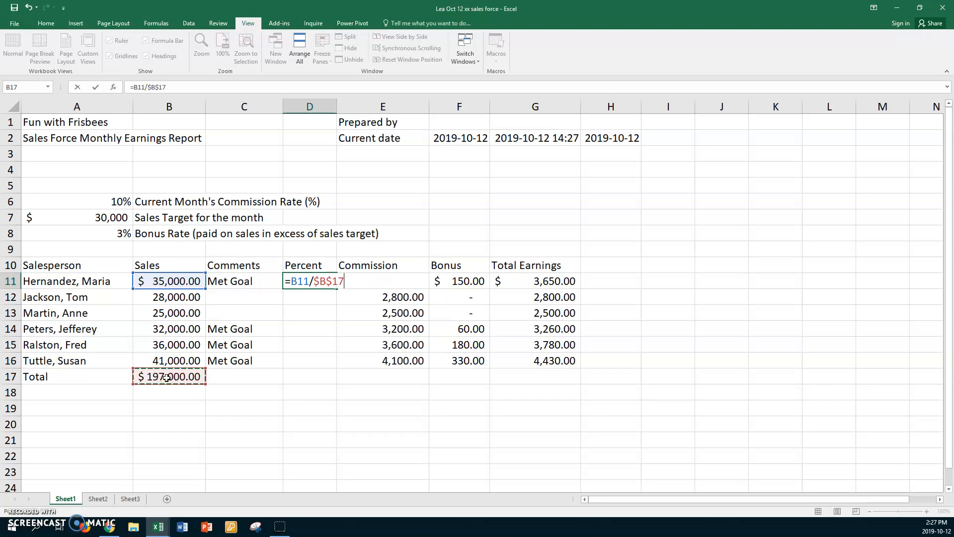
{"action": "key", "text": "Return"}
{"action": "left_click", "coordinate": [325, 286]}
{"action": "left_click_drag", "start_coordinate": [336, 288], "coordinate": [316, 379]}
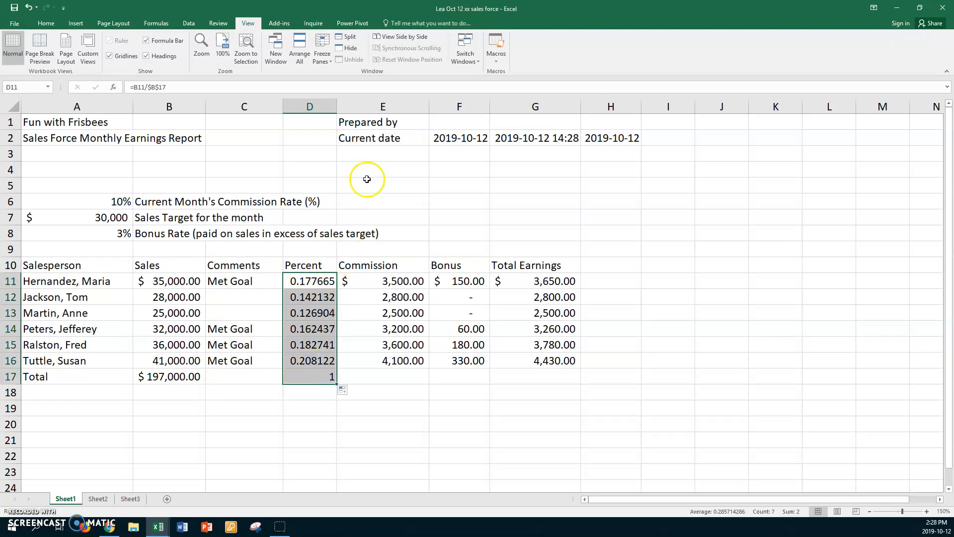
Format the Percent values in D11:D17 as percentages with two decimal places
{"action": "left_click", "coordinate": [47, 23]}
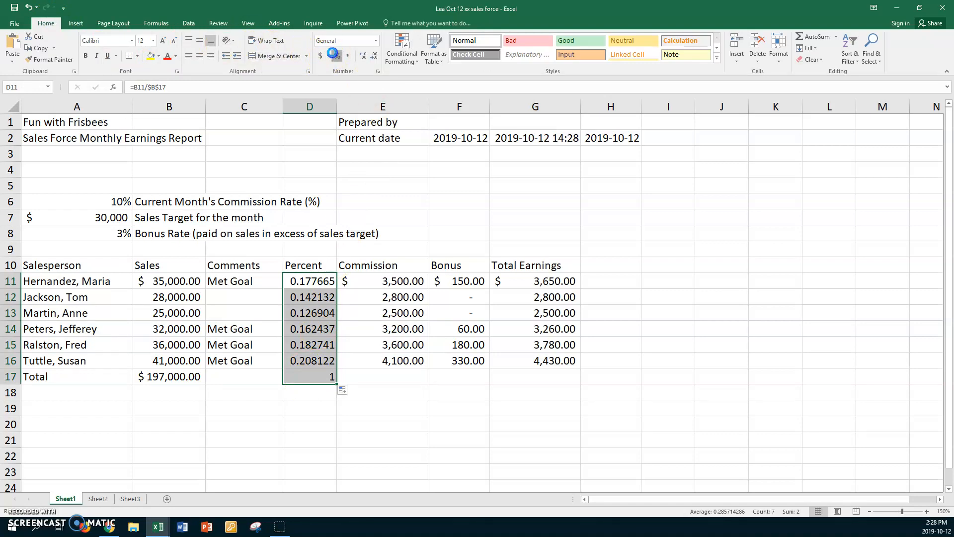
{"action": "left_click", "coordinate": [337, 56]}
{"action": "left_click", "coordinate": [364, 57]}
{"action": "left_click", "coordinate": [364, 57]}
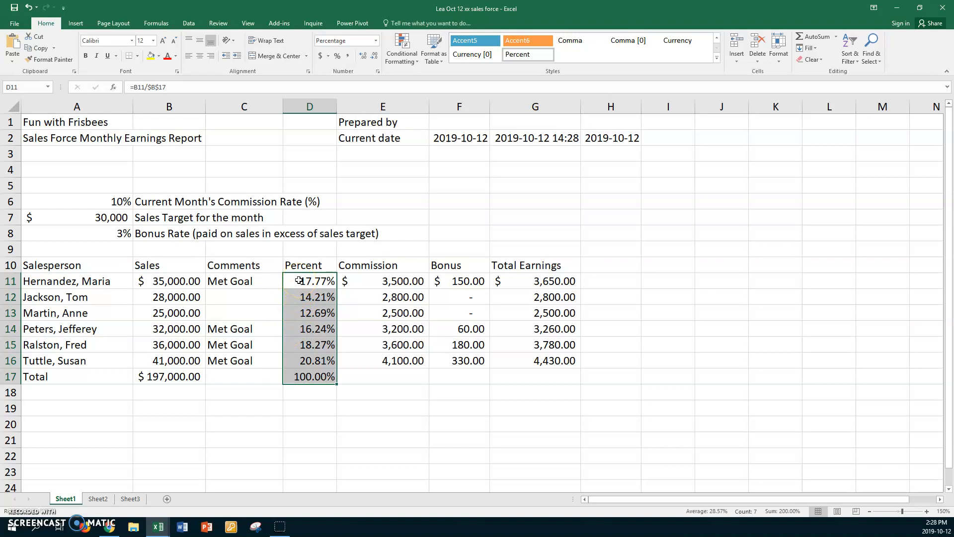
{"action": "left_click", "coordinate": [368, 378]}
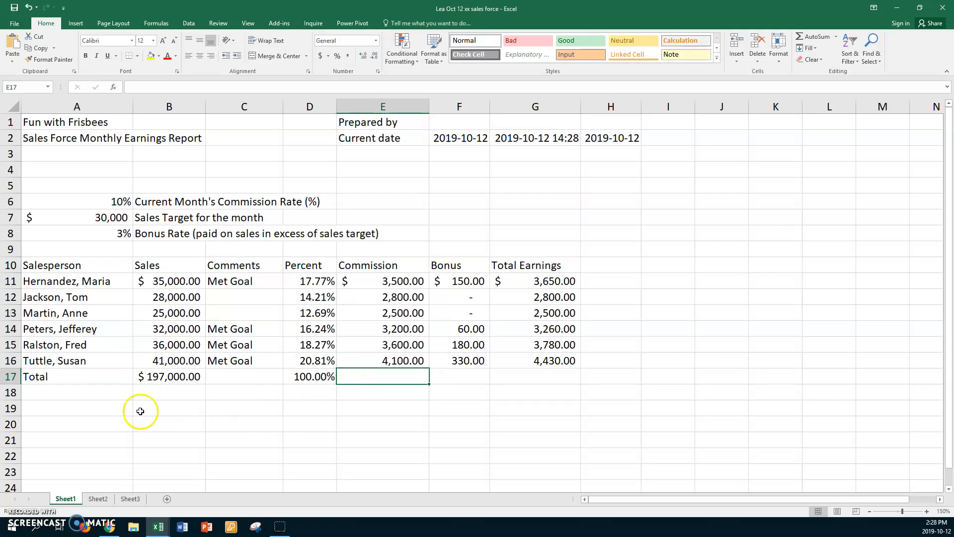
Enter the row labels Average in A19 and Most Sales in A20
{"action": "left_click", "coordinate": [104, 408]}
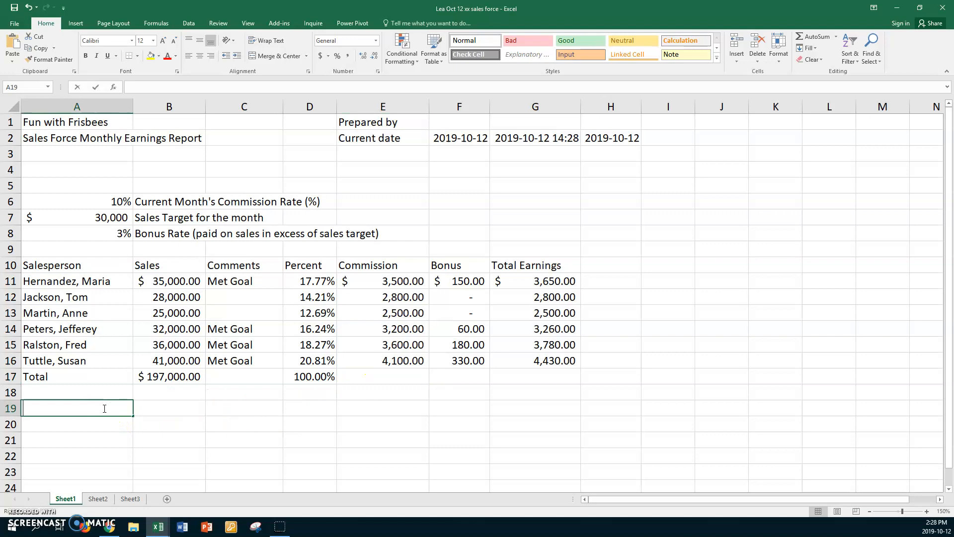
{"action": "type", "text": "Average"}
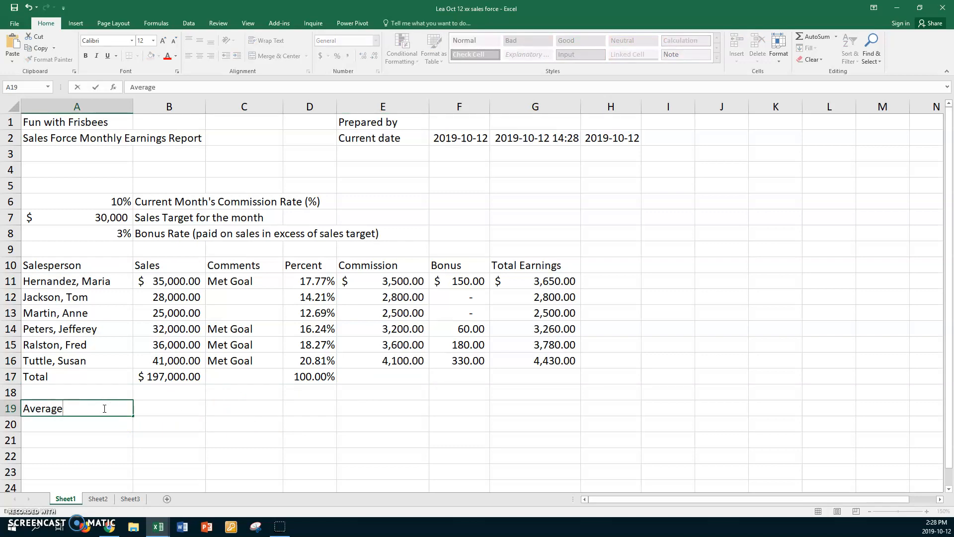
{"action": "left_click", "coordinate": [93, 424]}
{"action": "left_click", "coordinate": [93, 425]}
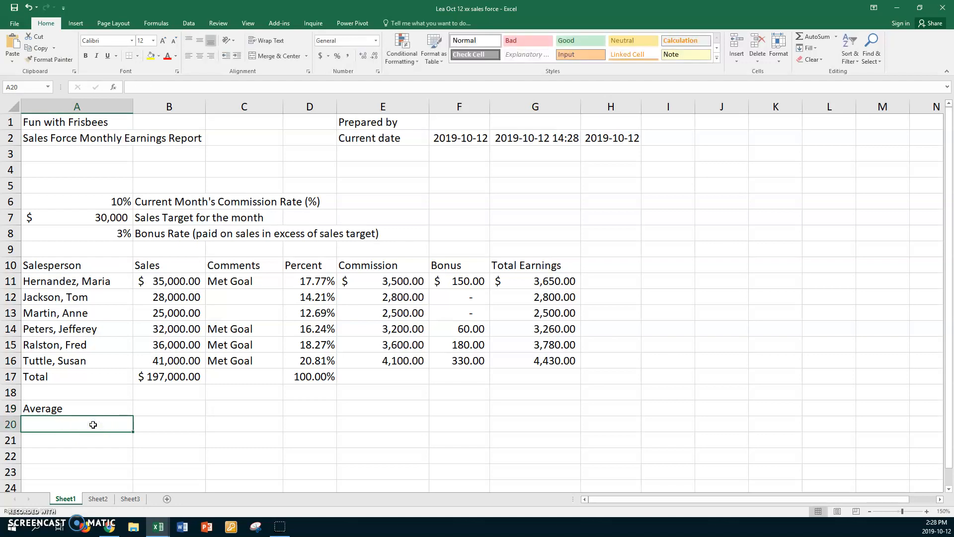
{"action": "type", "text": "Most Sales"}
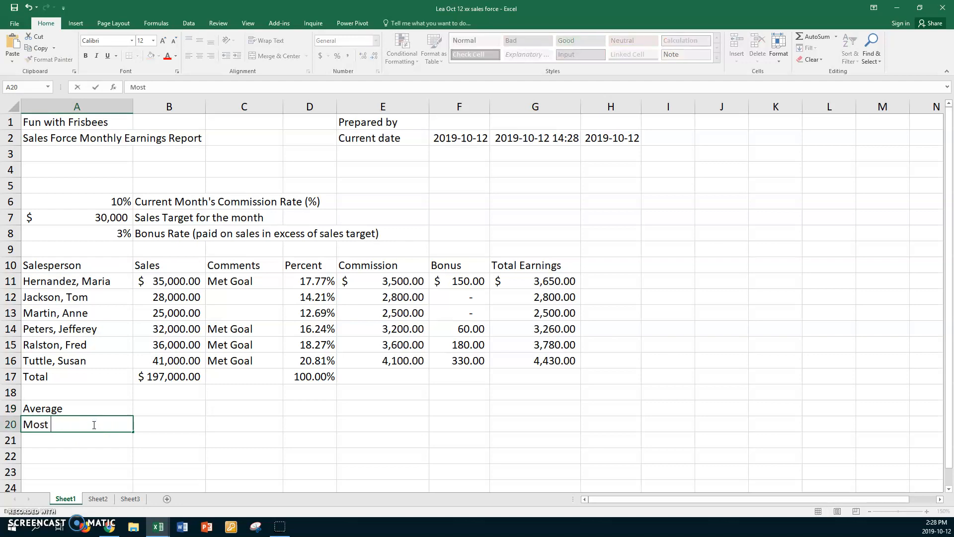
Average the salespeople's sales in B19 with =AVERAGE(B11:B16), leaving out the total row
{"action": "left_click", "coordinate": [163, 409]}
{"action": "type", "text": "="}
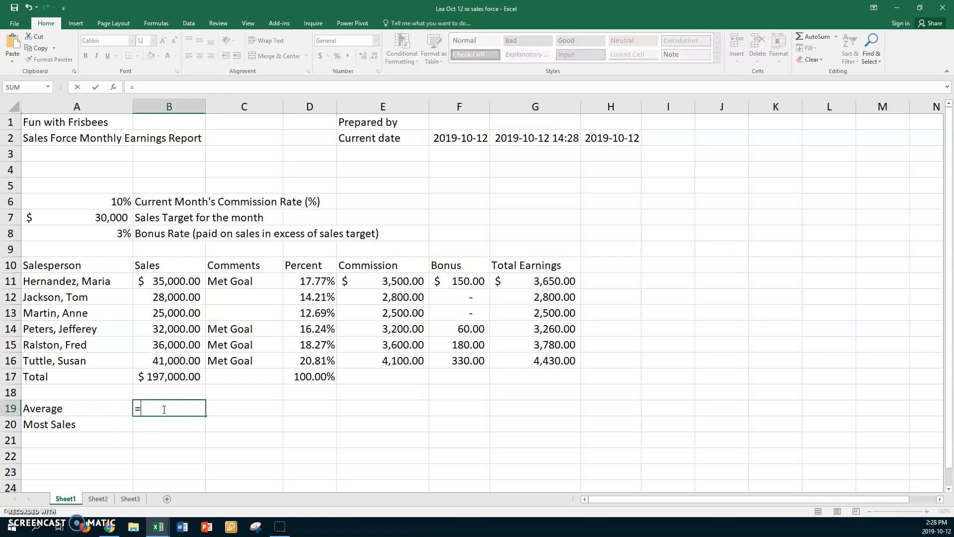
{"action": "type", "text": "average"}
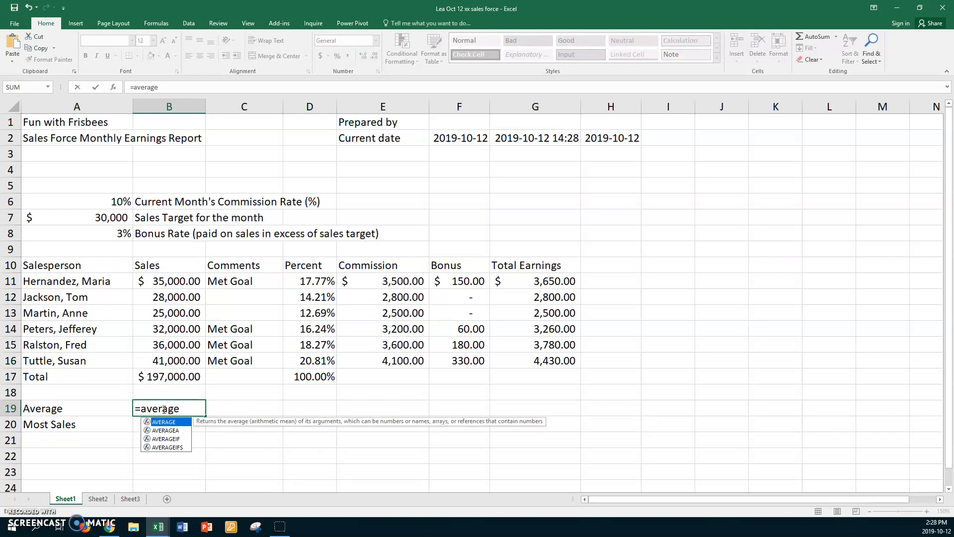
{"action": "type", "text": "("}
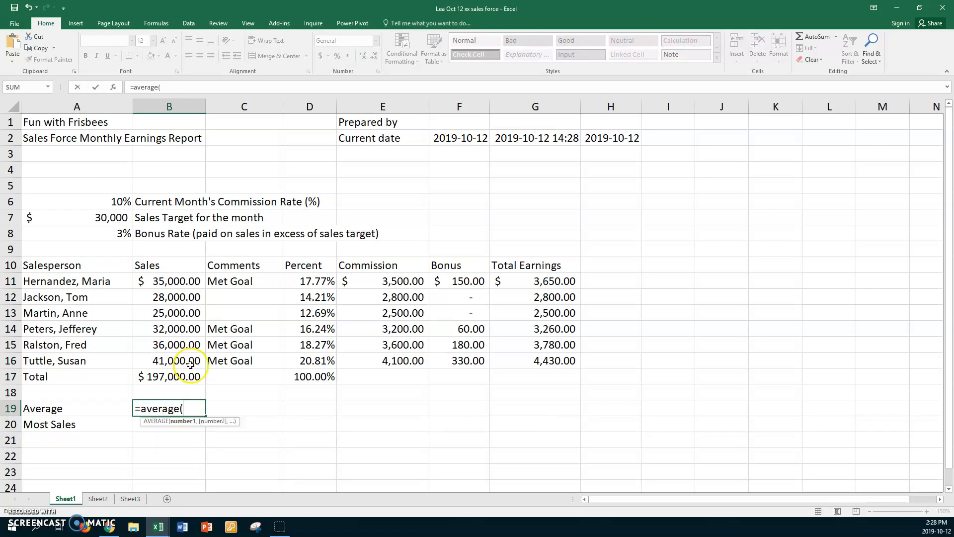
{"action": "left_click", "coordinate": [175, 279]}
{"action": "left_click_drag", "start_coordinate": [175, 278], "coordinate": [163, 359]}
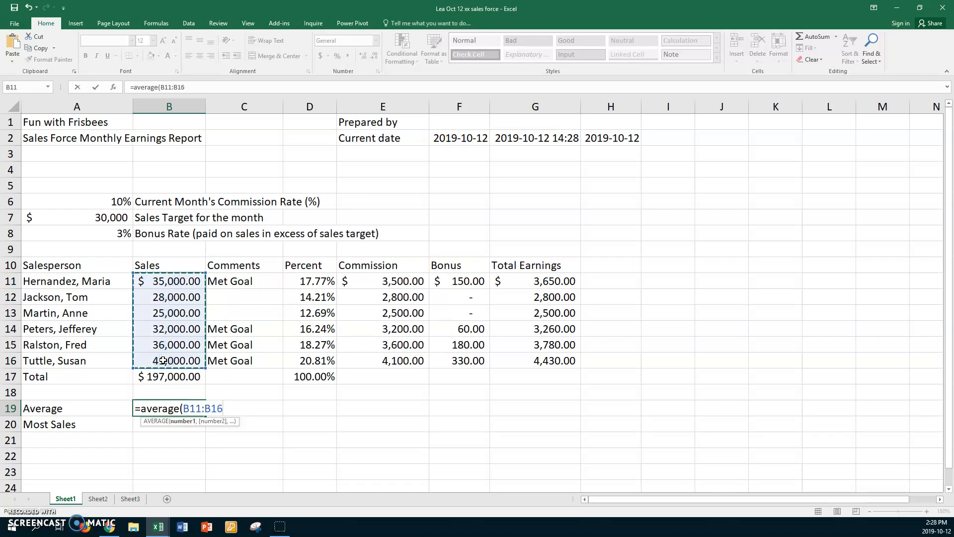
{"action": "key", "text": "Return"}
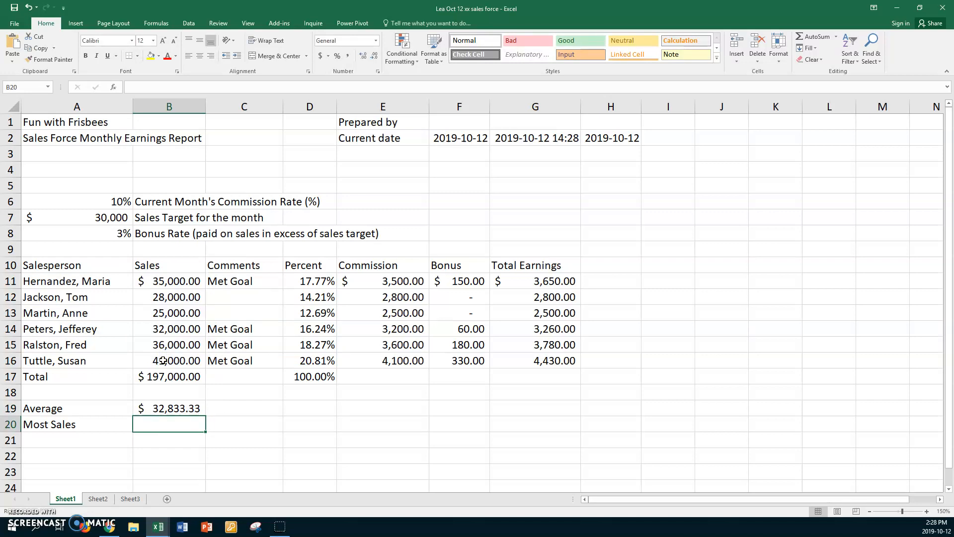
Find the highest sales amount in B20 with =MAX(B11:B16)
{"action": "left_click", "coordinate": [166, 422]}
{"action": "type", "text": "=ma"}
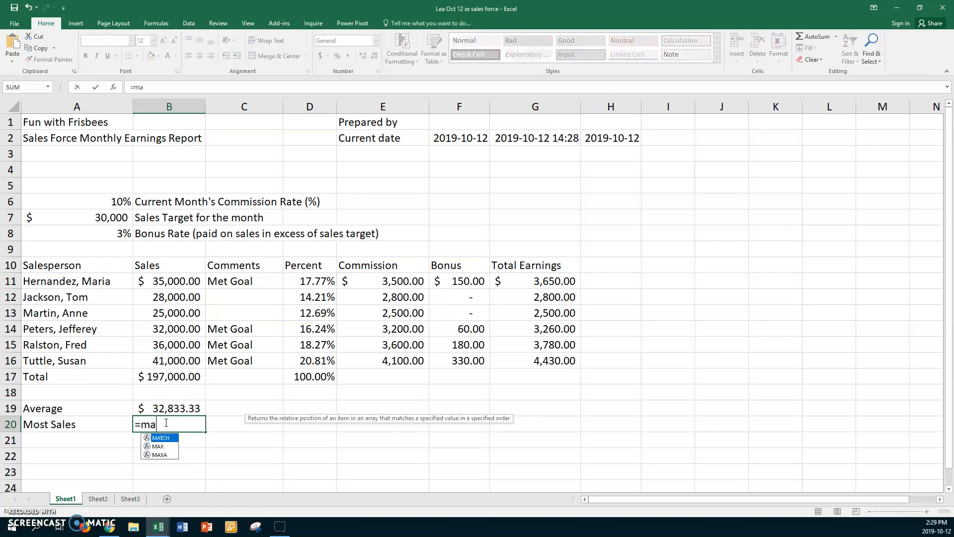
{"action": "type", "text": "x("}
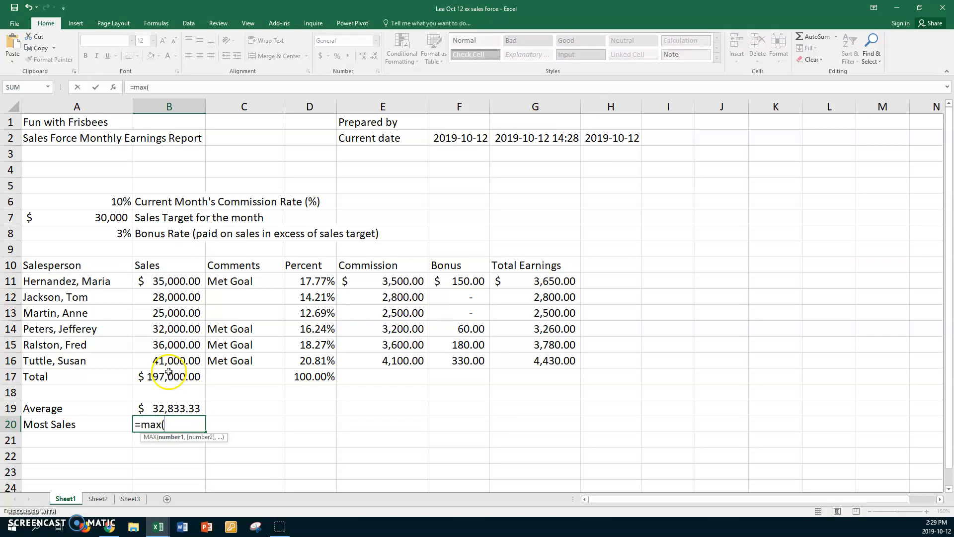
{"action": "left_click", "coordinate": [155, 279]}
{"action": "left_click_drag", "start_coordinate": [155, 280], "coordinate": [146, 362]}
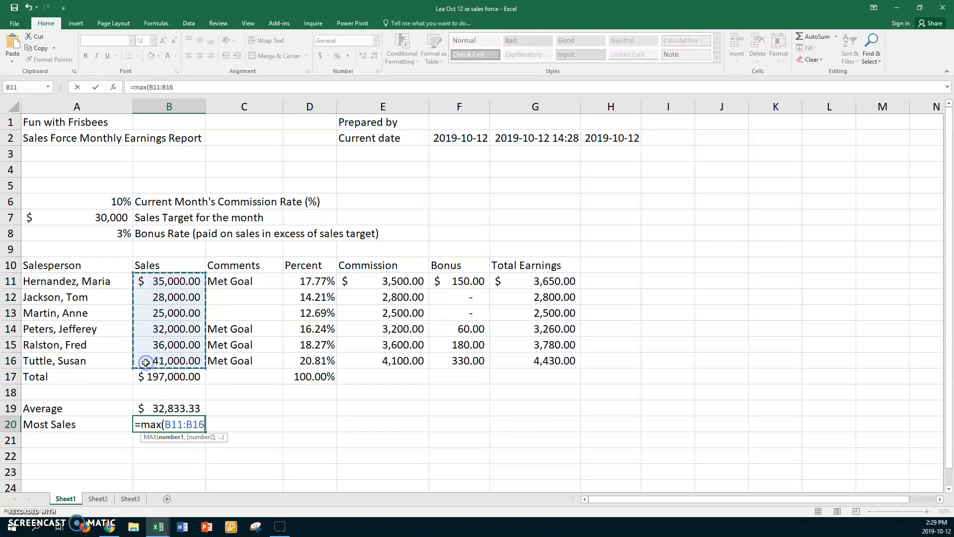
{"action": "key", "text": "Return"}
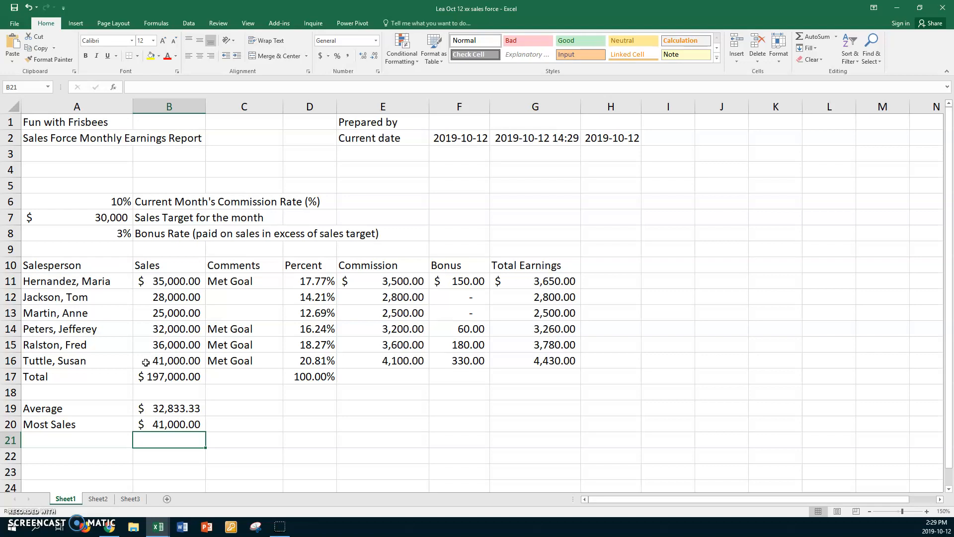
Copy the top salesperson's name from A16 into C20, beside the Most Sales amount, and clear the copy selection
{"action": "left_click", "coordinate": [165, 424]}
{"action": "left_click", "coordinate": [104, 360]}
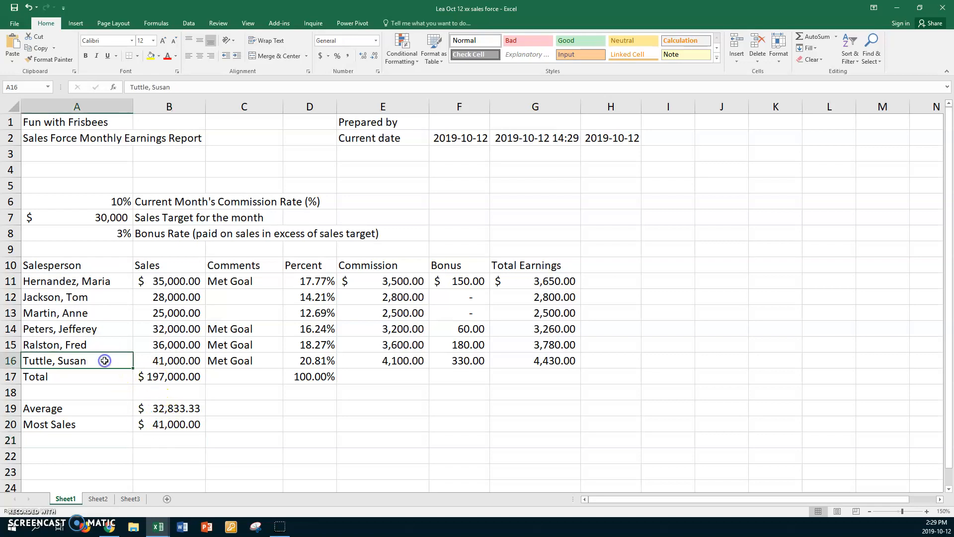
{"action": "key", "text": "ctrl+c"}
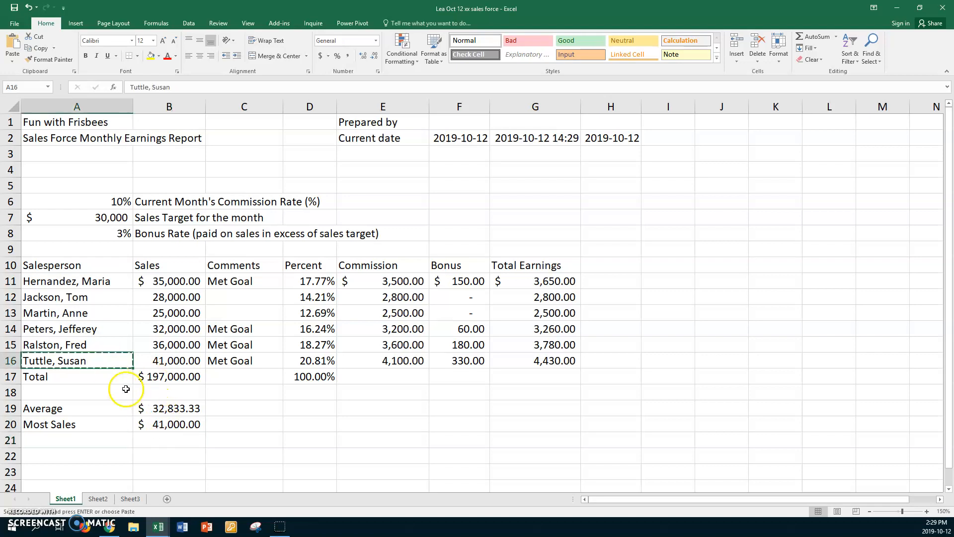
{"action": "left_click", "coordinate": [231, 423]}
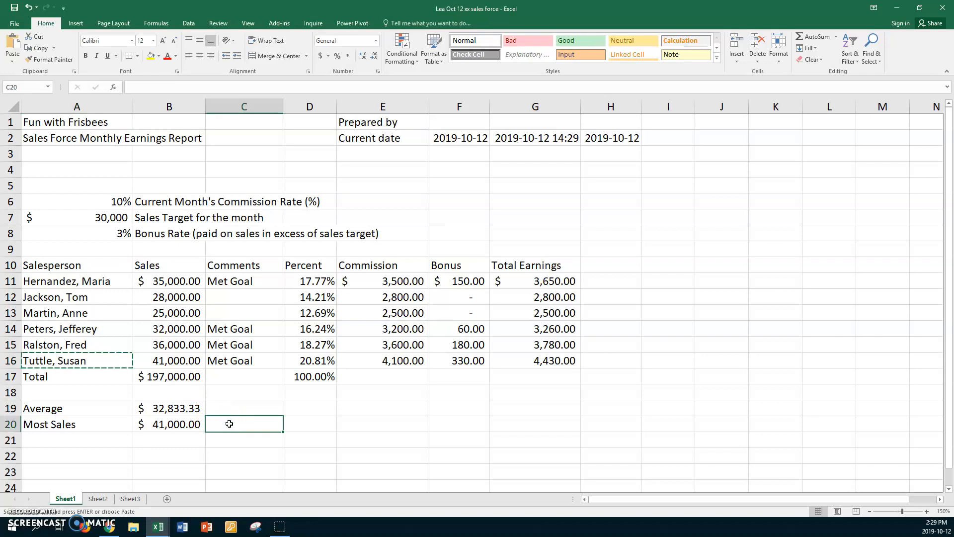
{"action": "key", "text": "ctrl+v"}
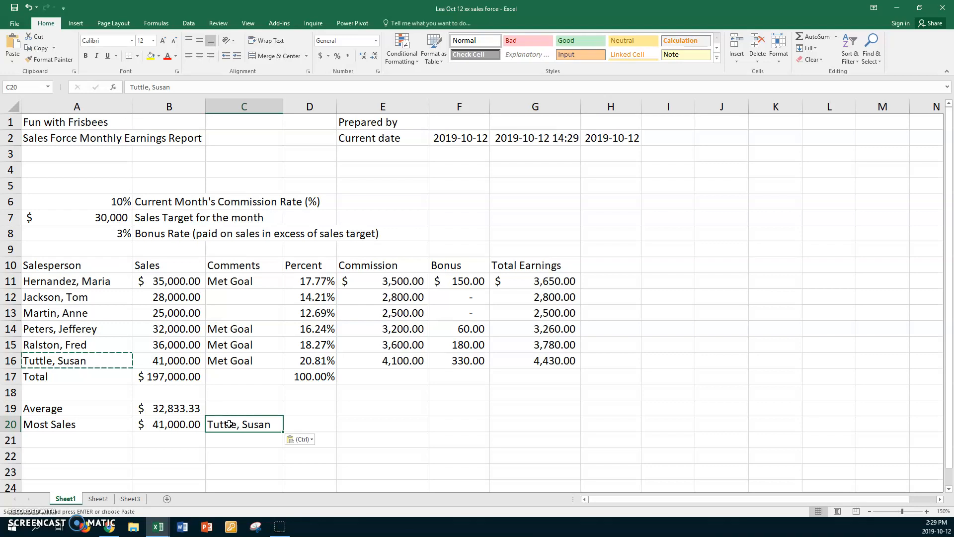
{"action": "left_click", "coordinate": [368, 409]}
{"action": "key", "text": "Escape"}
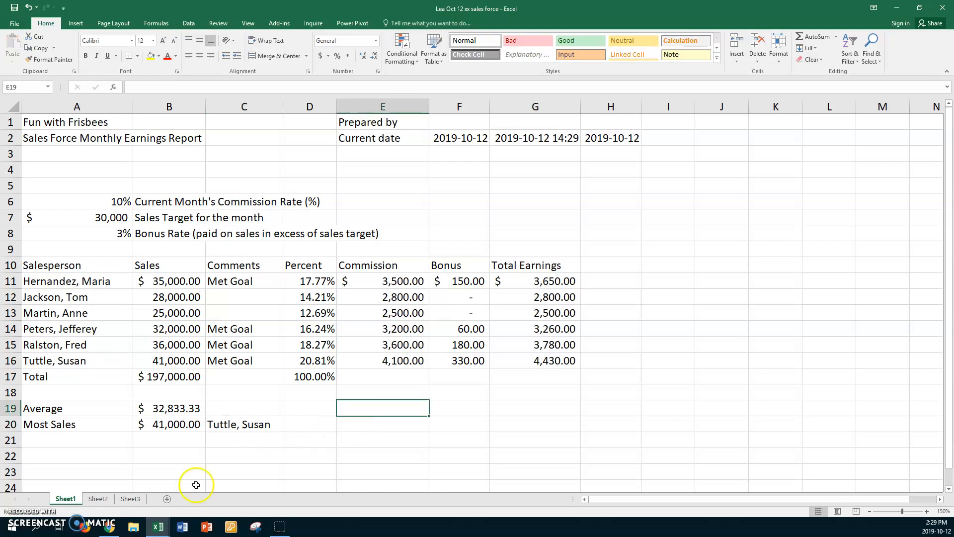